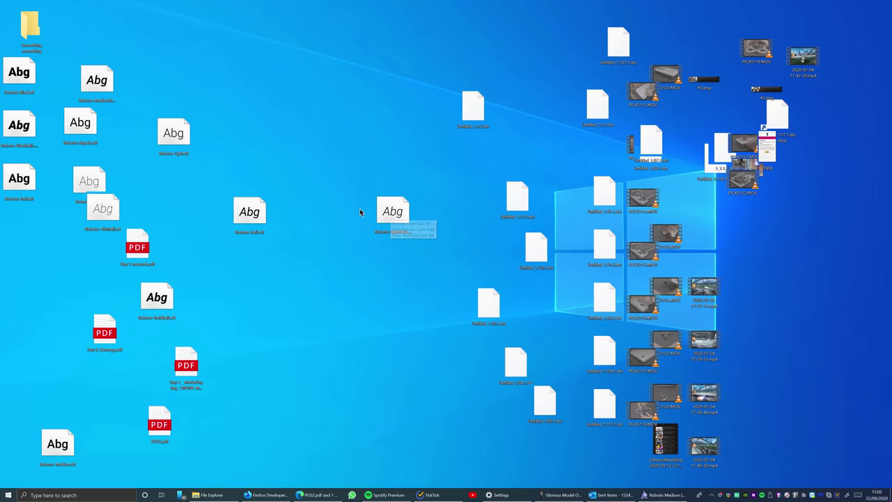
Step: Switch the desktop icons to Small icons and auto-arrange them into columns
right_click(333, 152)
mouse_move(341, 154)
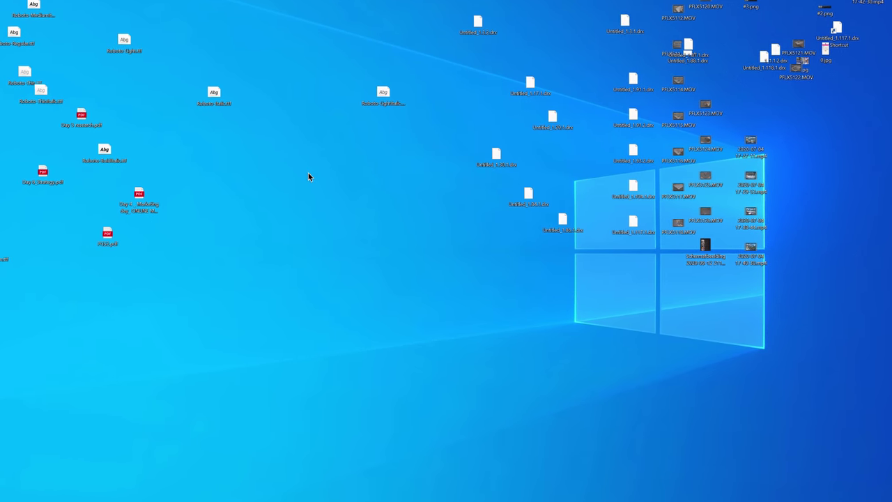
right_click(317, 177)
mouse_move(342, 180)
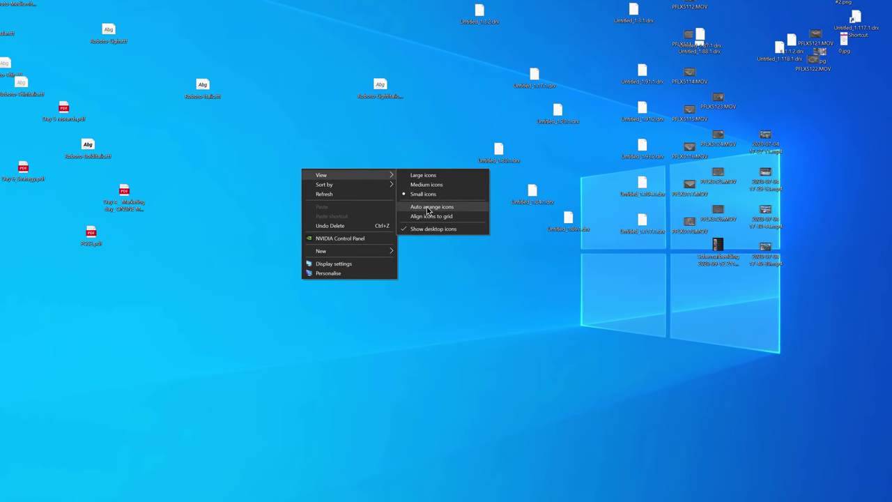
left_click(429, 208)
Step: Toggle the Show desktop icons option to hide the desktop icons
right_click(221, 161)
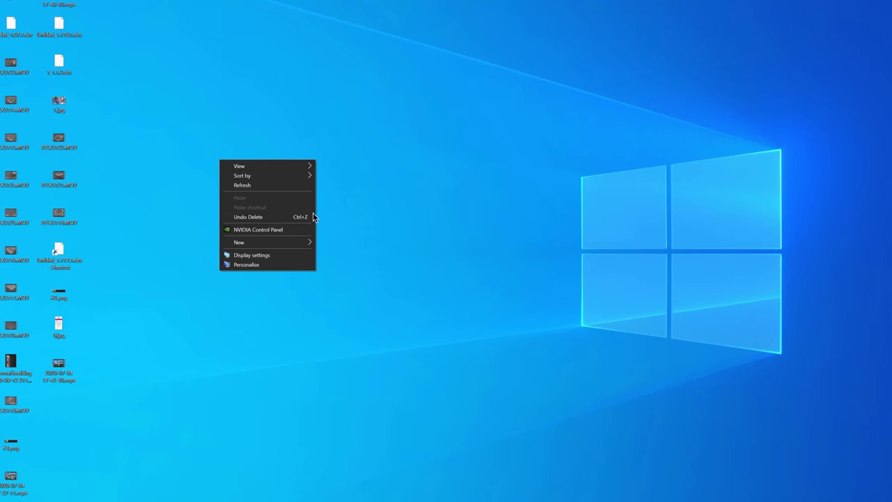
mouse_move(297, 168)
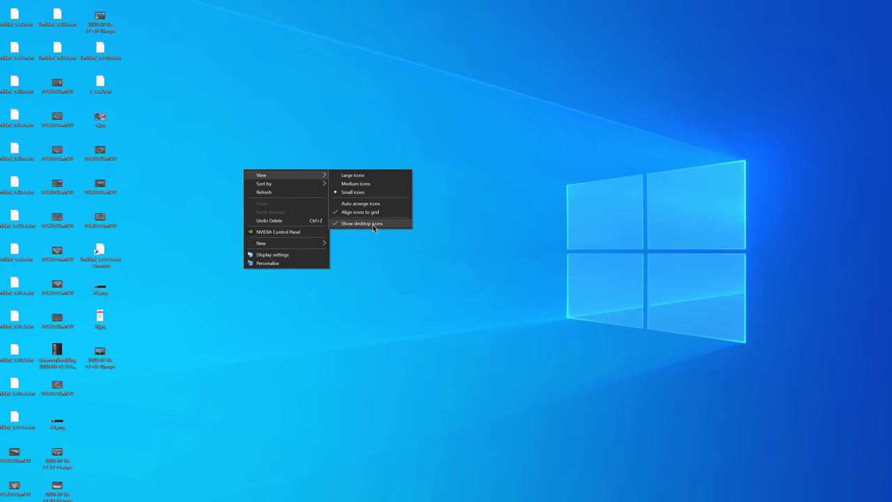
left_click(373, 227)
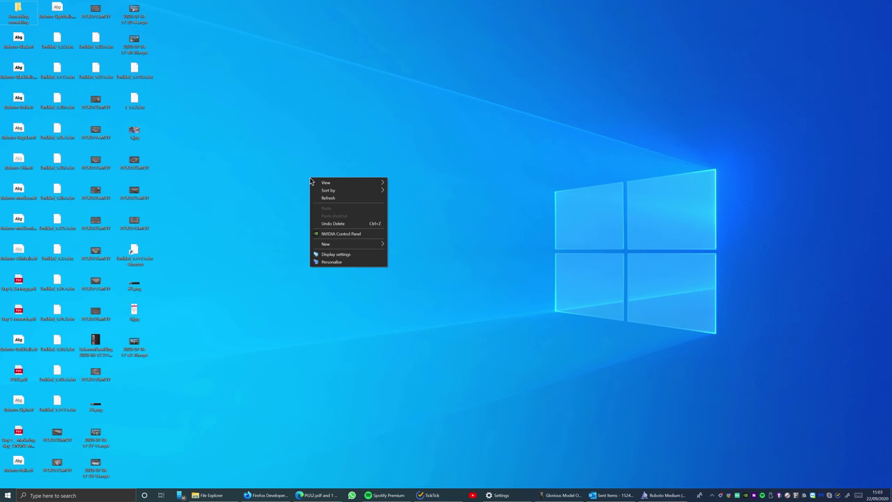
Step: Create a new folder with a blank name and drag every desktop icon into it
mouse_move(345, 242)
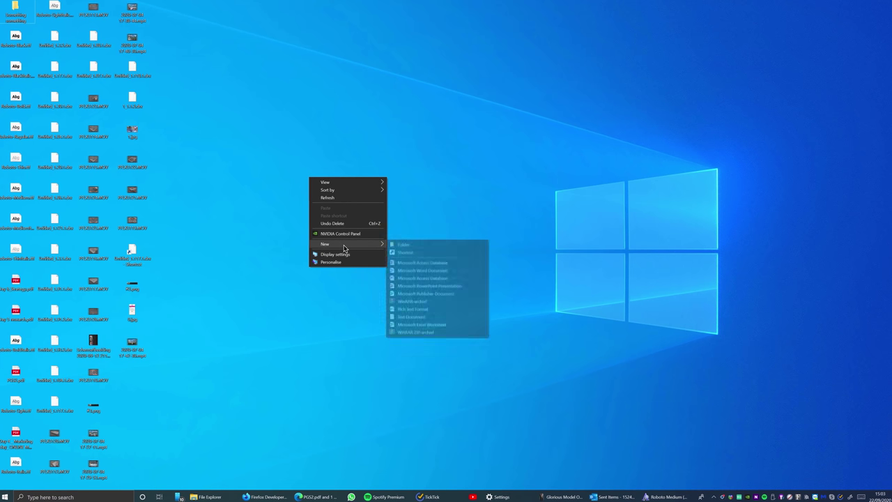
left_click(406, 244)
key("BackSpace")
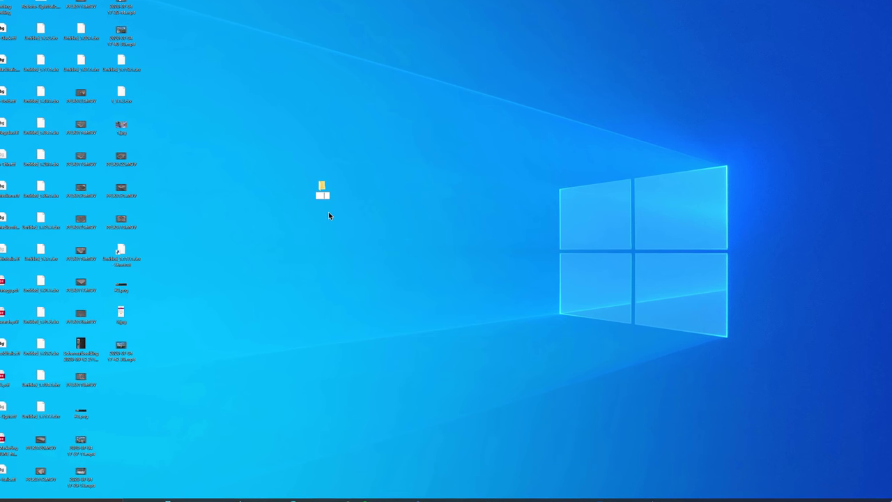
key("Return")
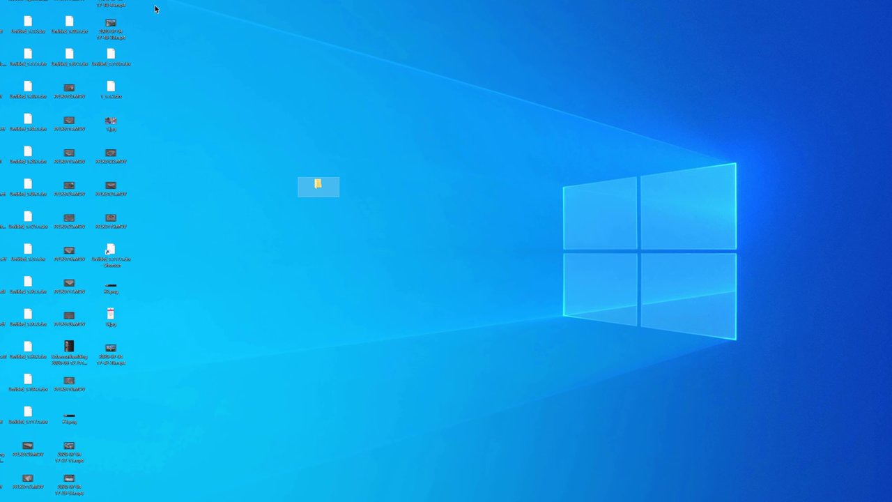
left_click_drag(157, 4, 4, 500)
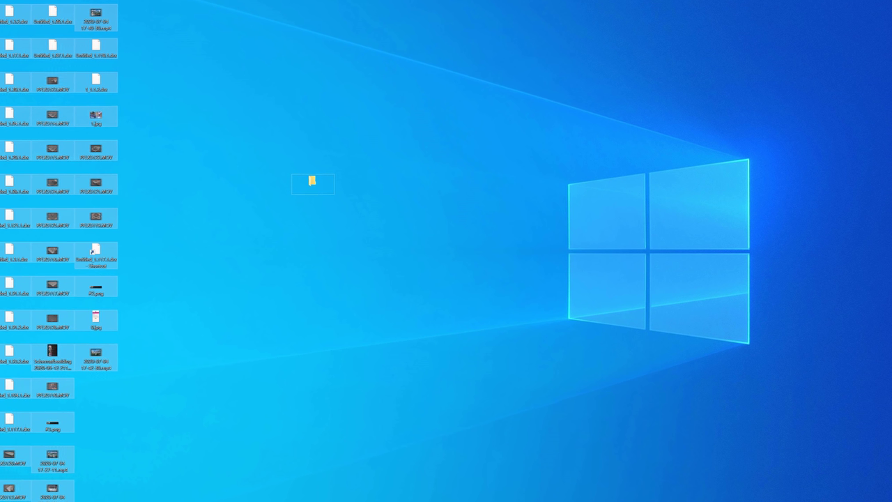
left_click_drag(14, 18, 308, 184)
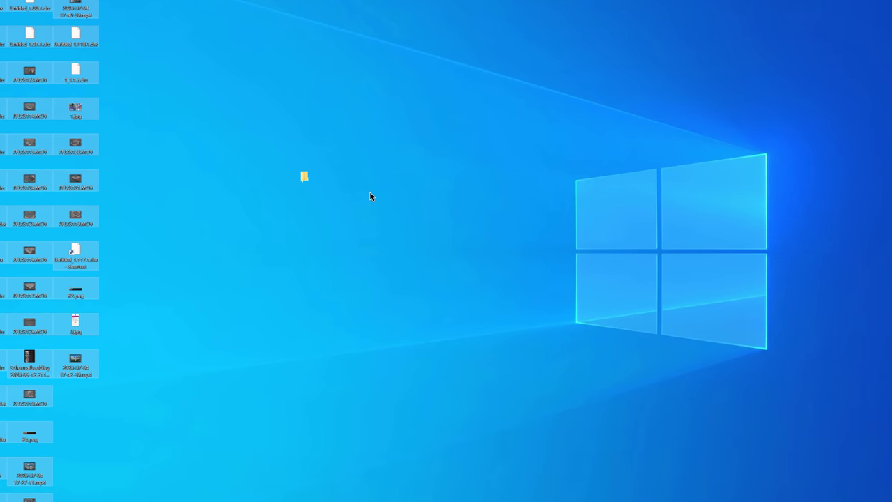
Step: Change the nameless folder's icon to the plain up-arrow icon in its Customise properties
right_click(289, 174)
left_click(330, 439)
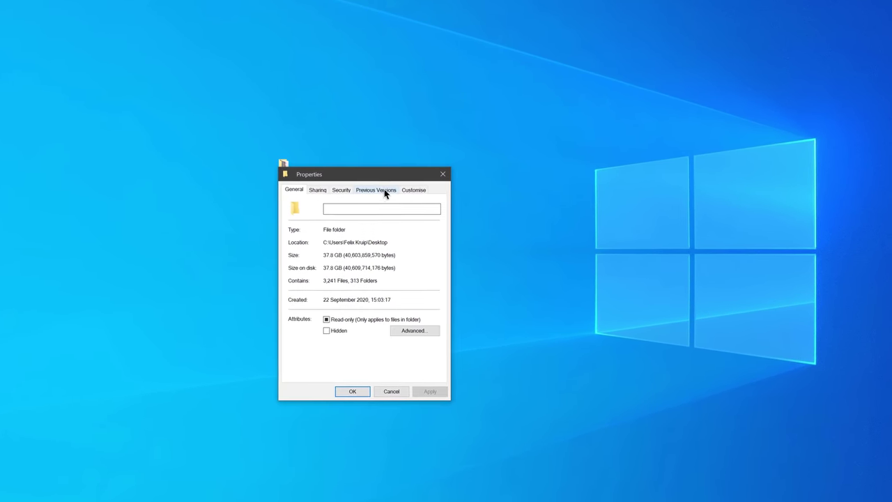
left_click(414, 192)
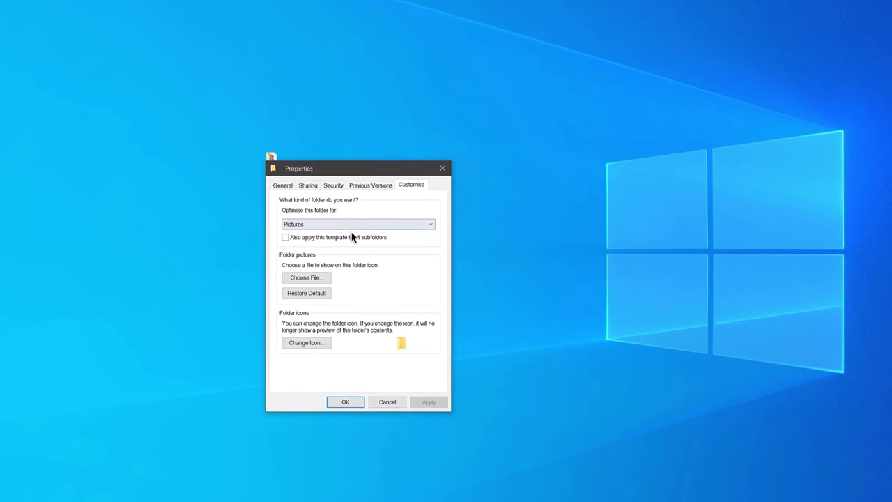
left_click(302, 348)
left_click_drag(315, 361, 422, 374)
left_click(376, 352)
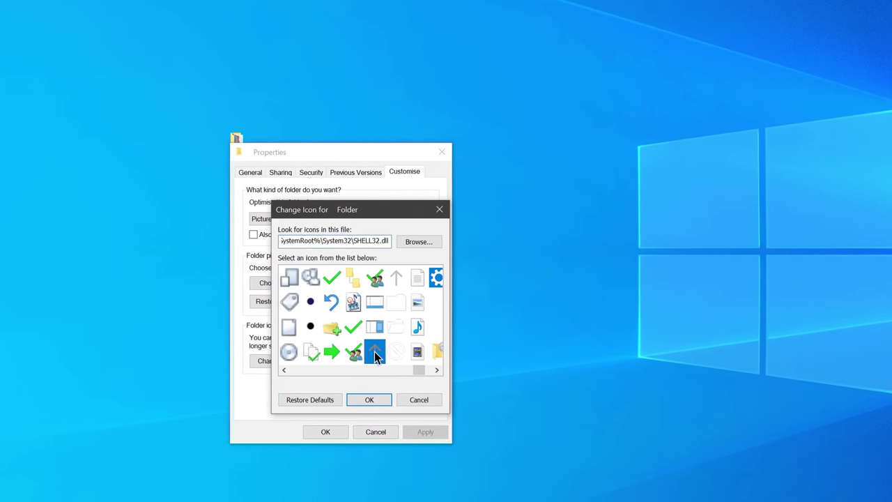
left_click(369, 401)
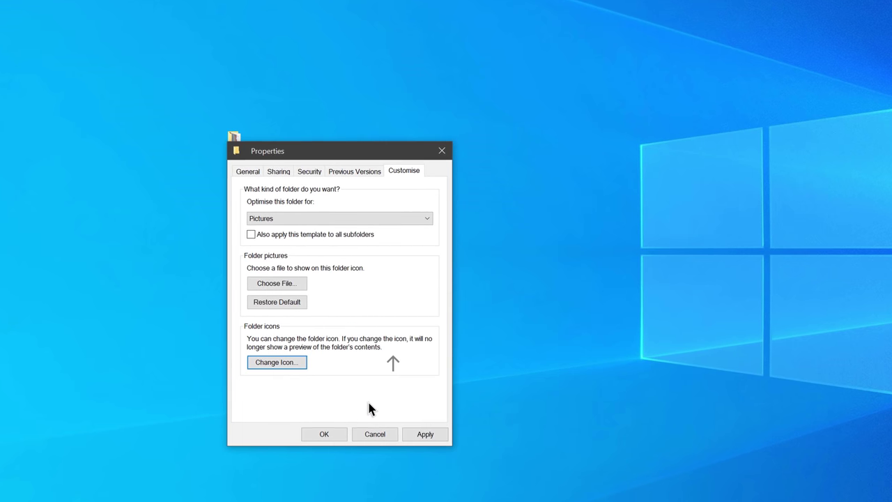
left_click(416, 436)
left_click(323, 436)
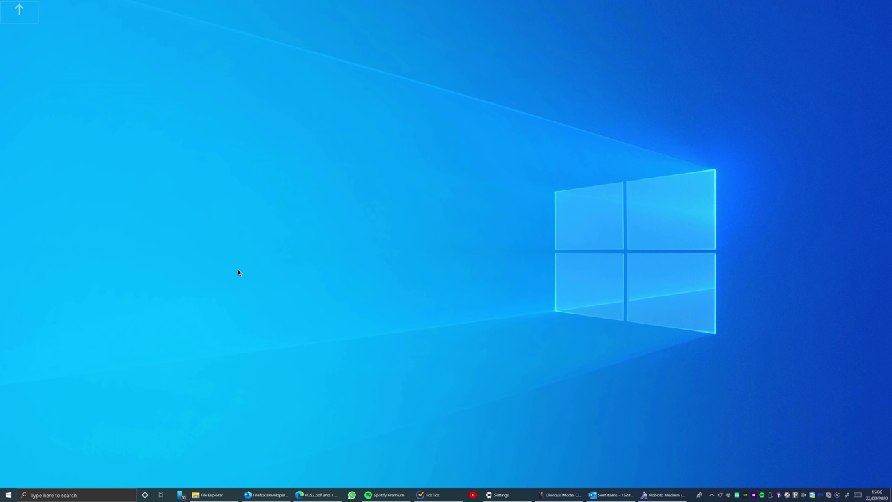
Step: In Taskbar settings, try auto-hide and small buttons, then set Combine taskbar buttons to Always hide labels
right_click(171, 499)
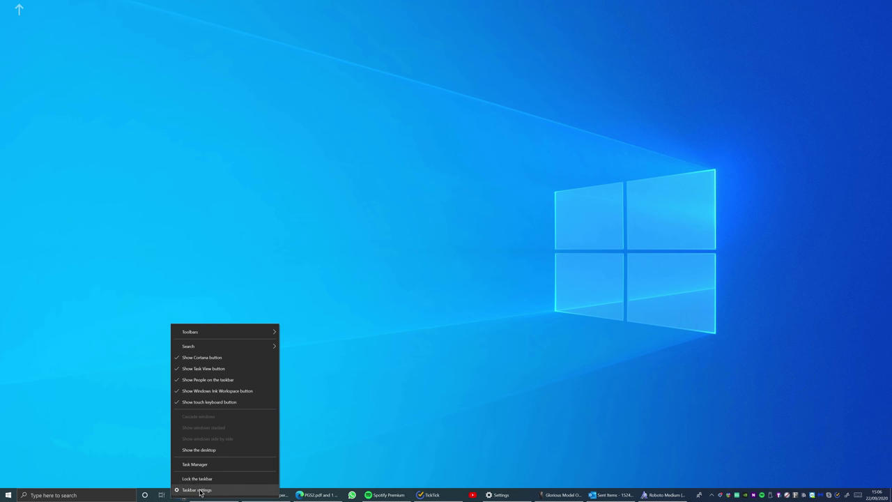
left_click(200, 490)
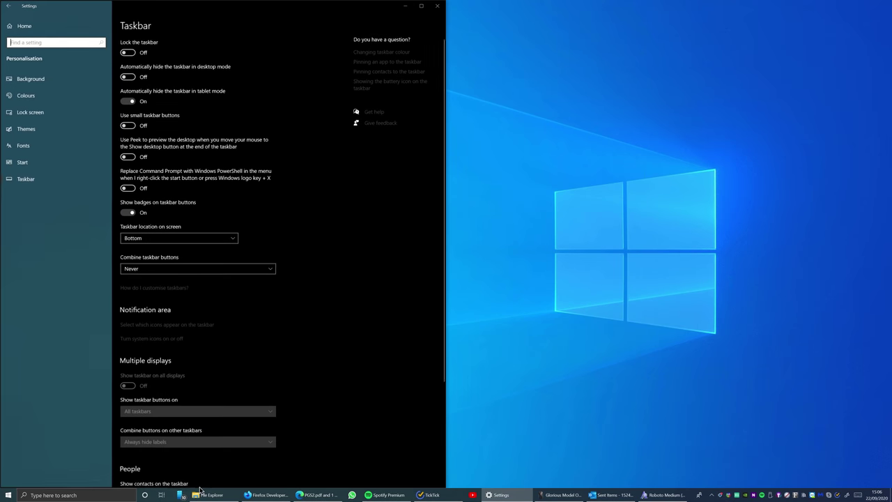
left_click(128, 52)
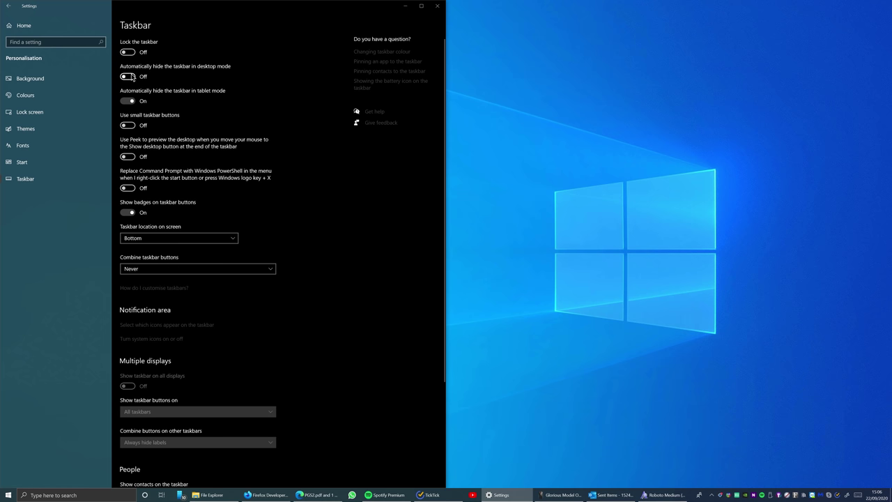
left_click(130, 78)
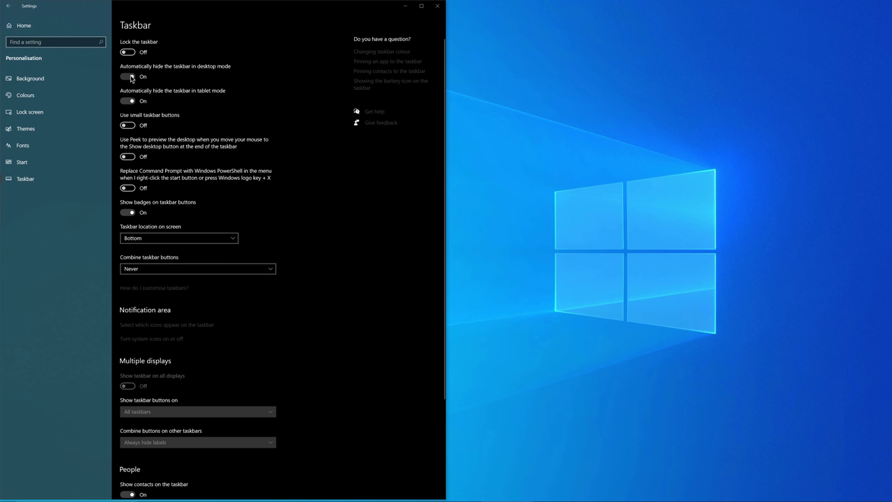
left_click(129, 78)
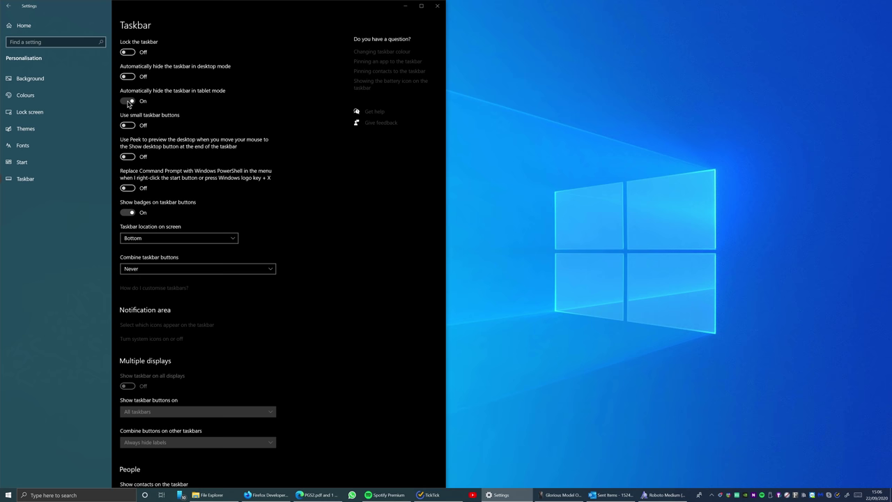
left_click(132, 124)
left_click(131, 124)
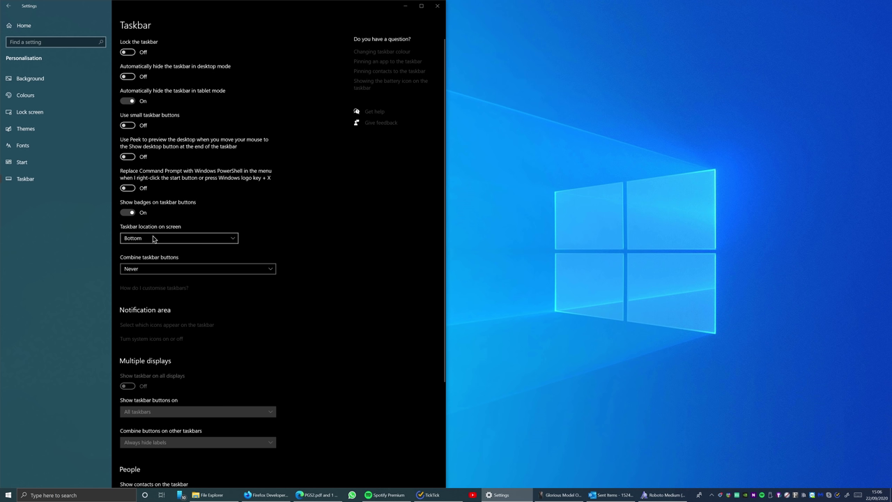
left_click(199, 271)
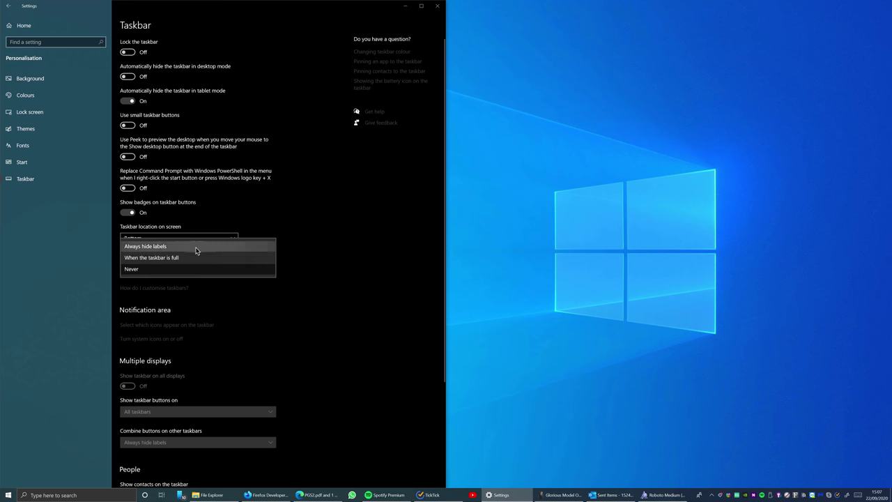
left_click(194, 248)
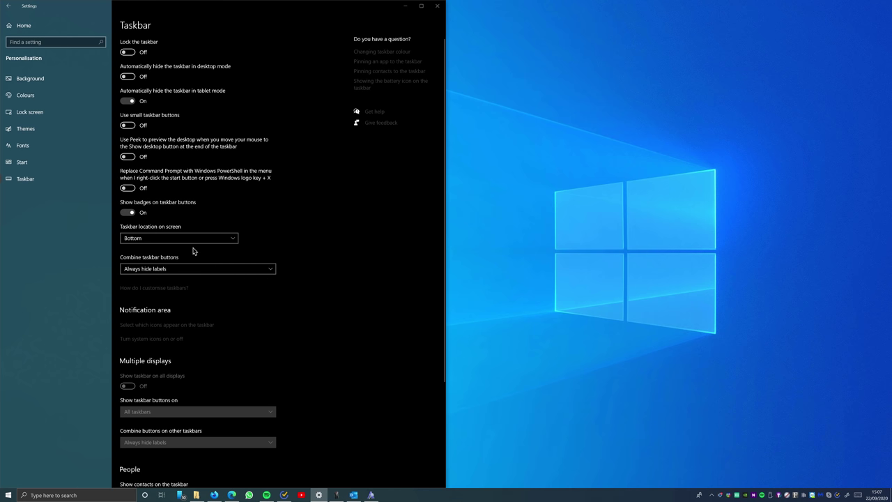
Step: Close Settings, Outlook, Font Viewer and the other running apps on the taskbar
left_click(319, 495)
right_click(319, 495)
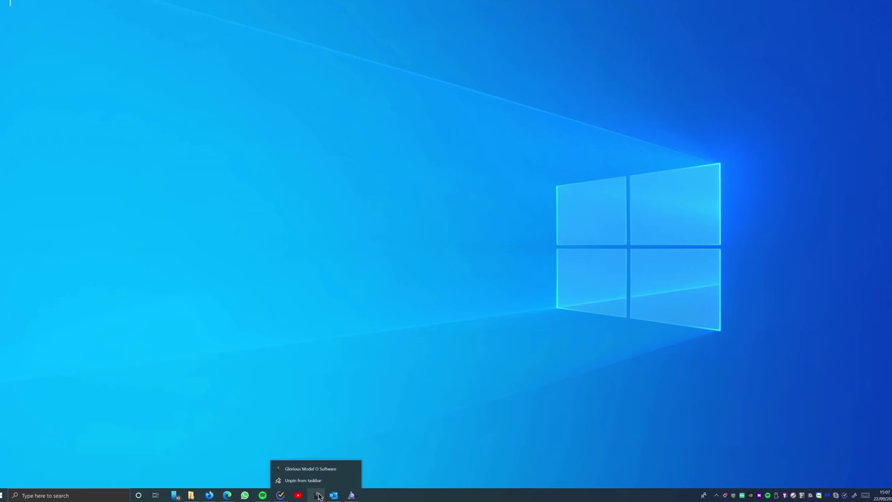
left_click(319, 479)
right_click(313, 495)
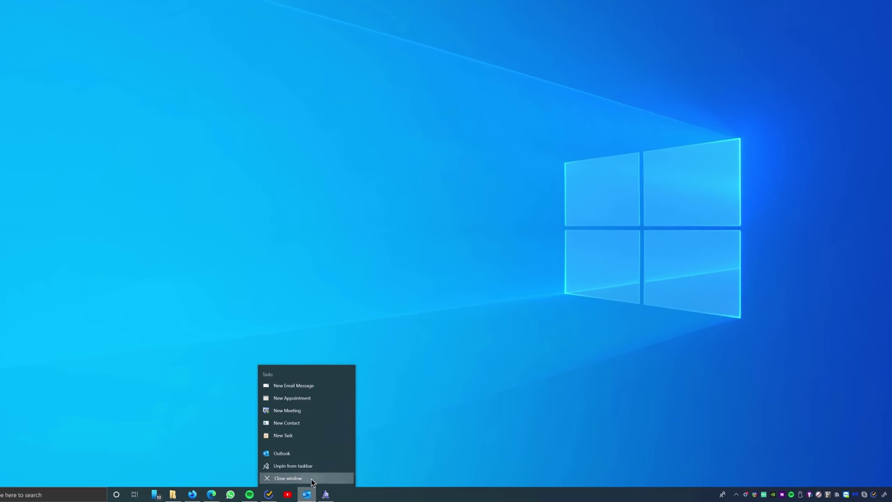
left_click(313, 480)
right_click(301, 495)
left_click(301, 480)
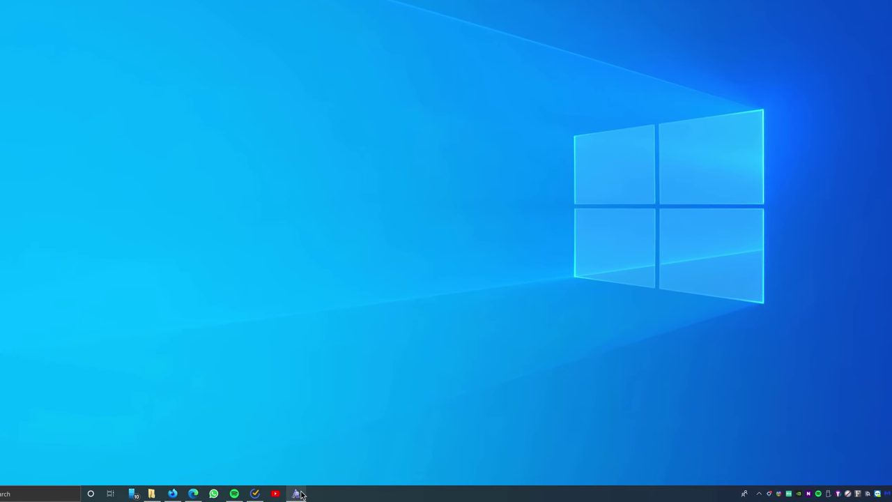
right_click(301, 495)
left_click(296, 477)
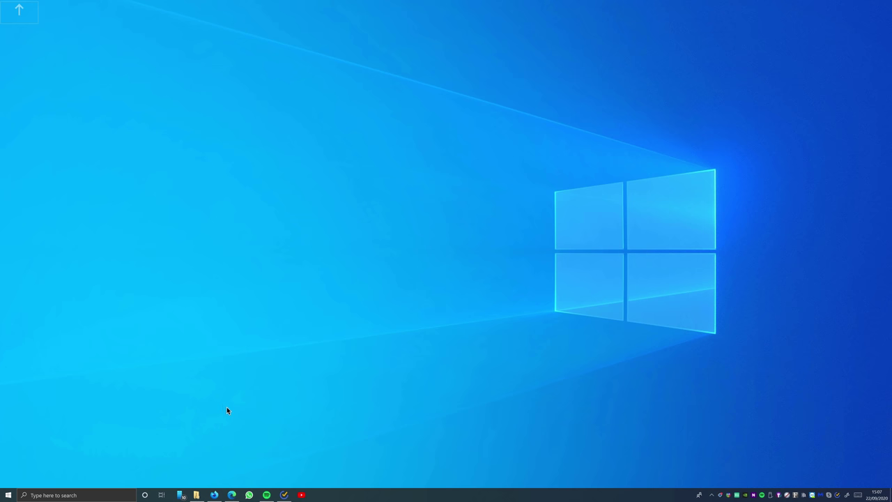
Step: Set the taskbar search box to Hidden and turn off the Cortana button
right_click(373, 498)
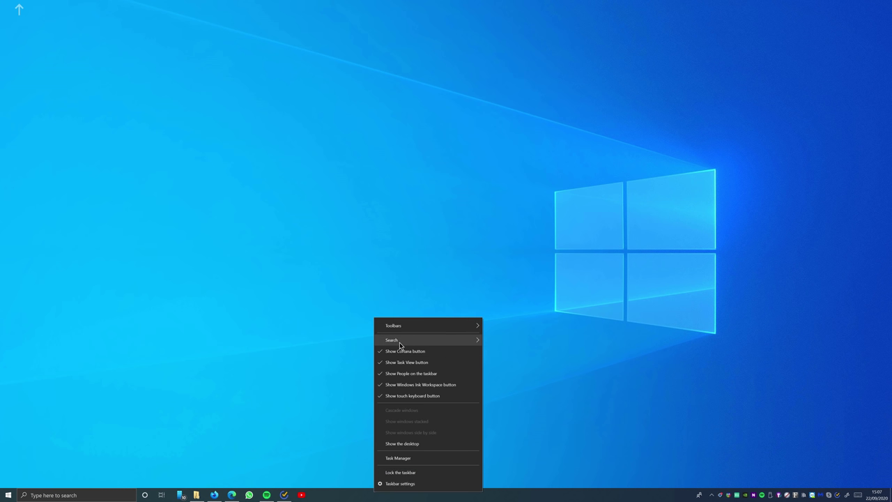
mouse_move(402, 340)
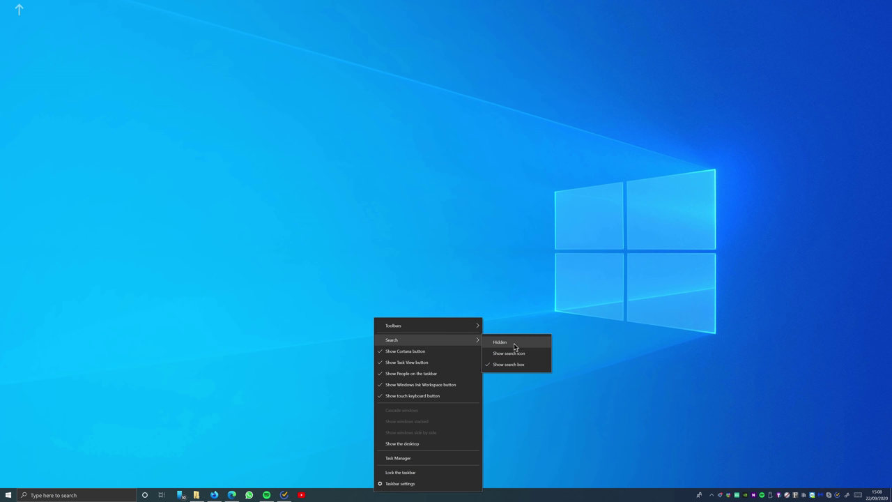
left_click(515, 346)
right_click(375, 496)
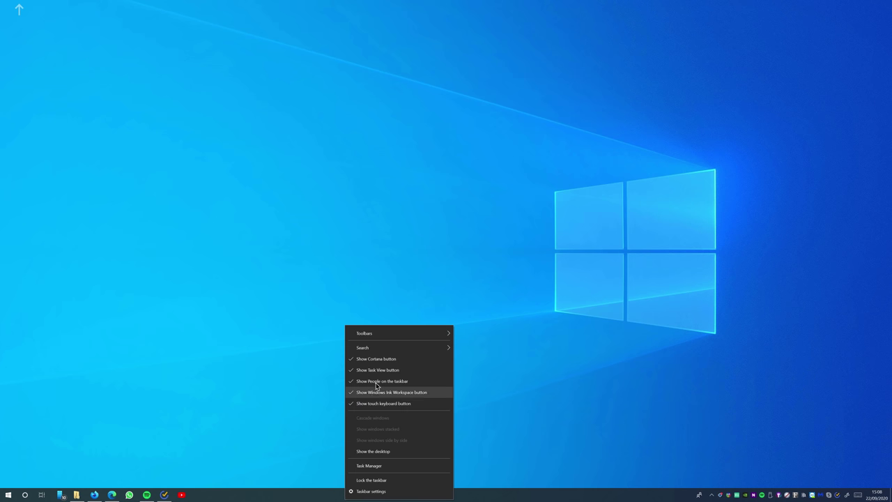
left_click(380, 358)
Step: Turn off the Task View, People, Windows Ink Workspace and touch keyboard buttons
right_click(307, 498)
left_click(328, 367)
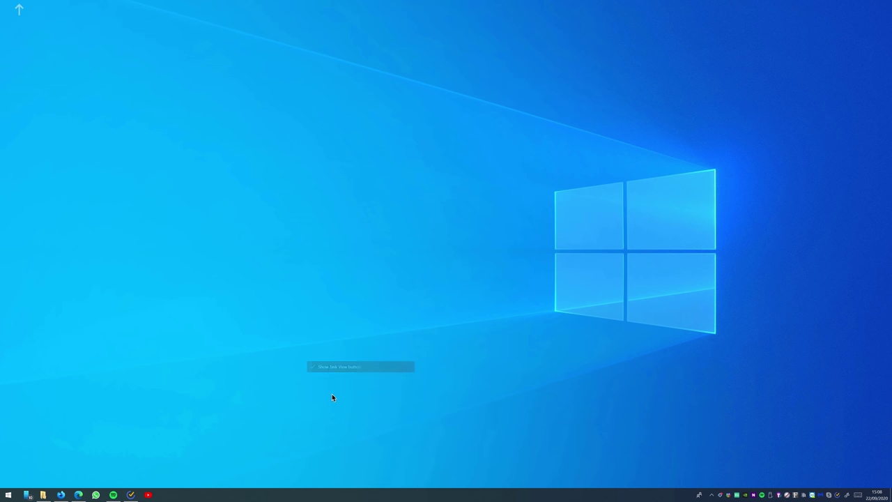
right_click(318, 496)
left_click(334, 373)
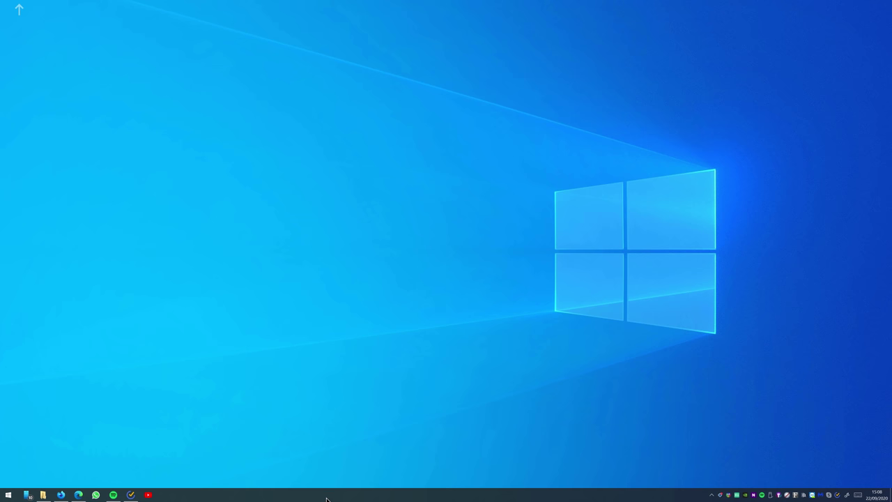
right_click(327, 498)
left_click(346, 388)
right_click(334, 497)
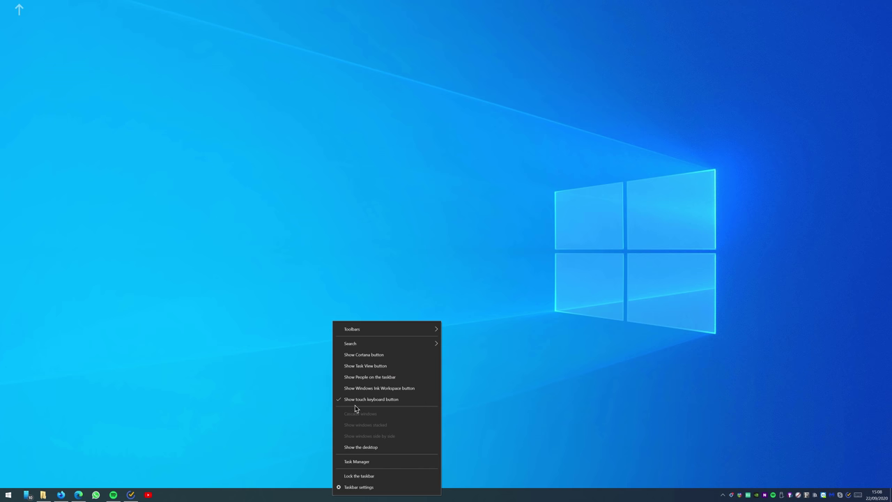
left_click(356, 402)
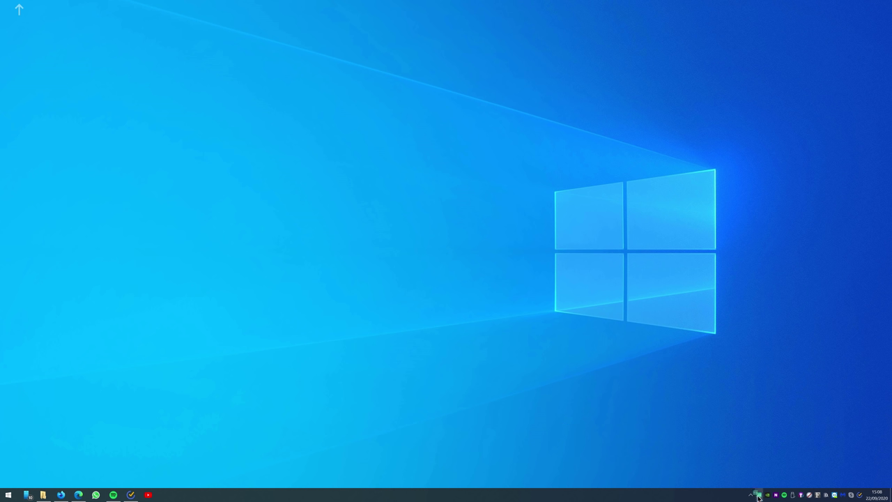
Step: Drag the remaining notification-area icons into the hidden icons flyout and close it
left_click_drag(767, 495, 856, 497)
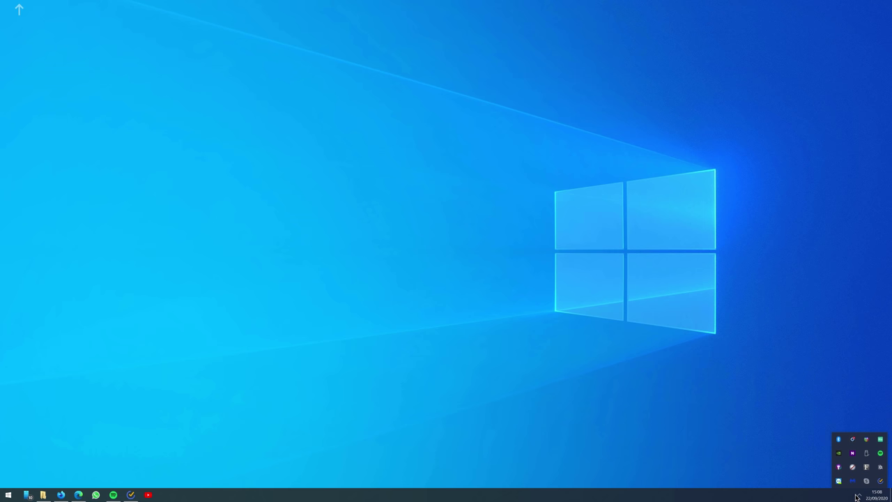
left_click(859, 497)
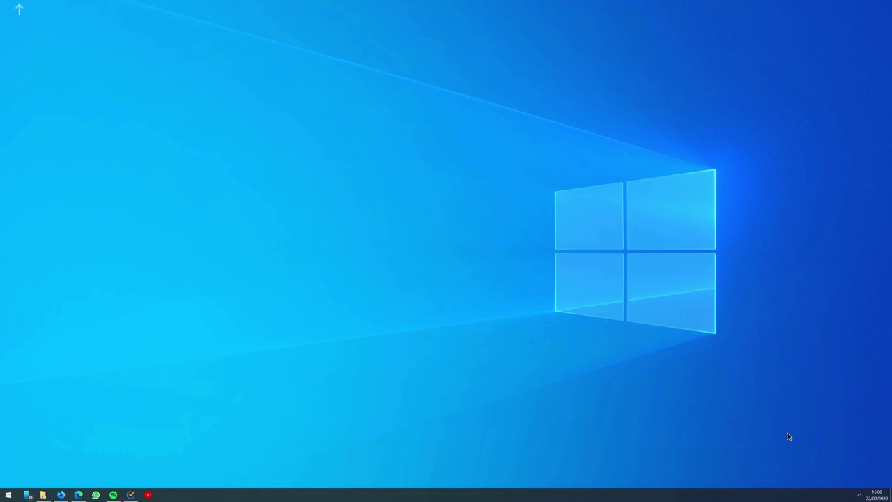
Step: Start a New toolbar and create a Documents folder named 'Center Toolbar'
right_click(395, 495)
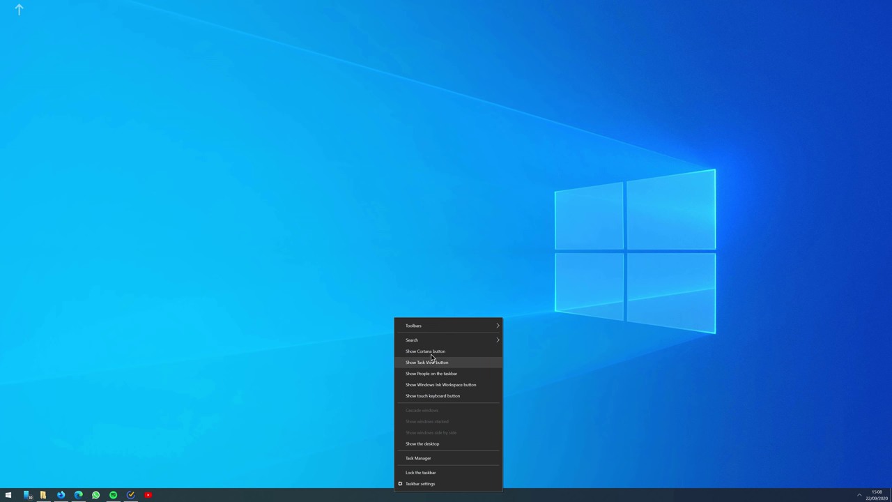
mouse_move(482, 324)
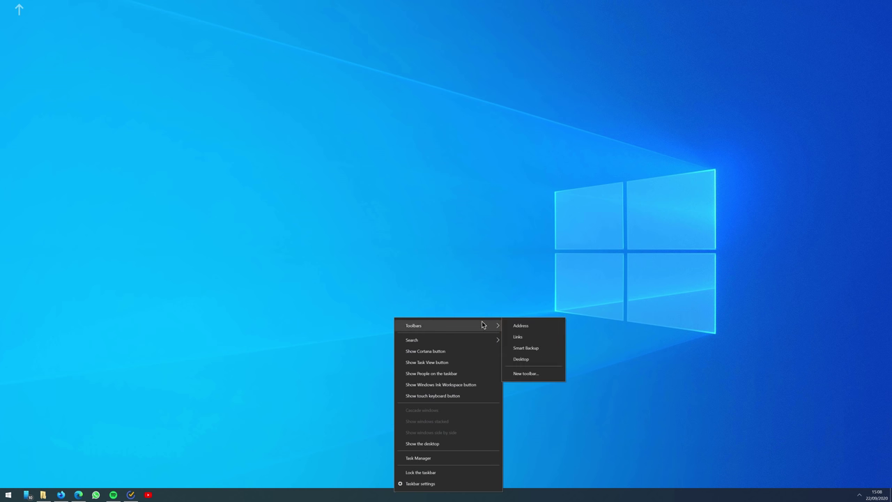
left_click(543, 375)
right_click(144, 302)
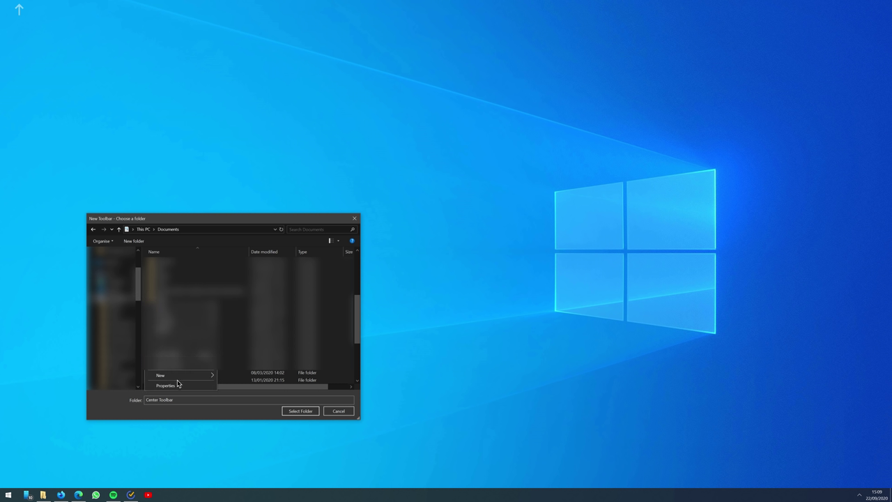
mouse_move(178, 376)
left_click(243, 376)
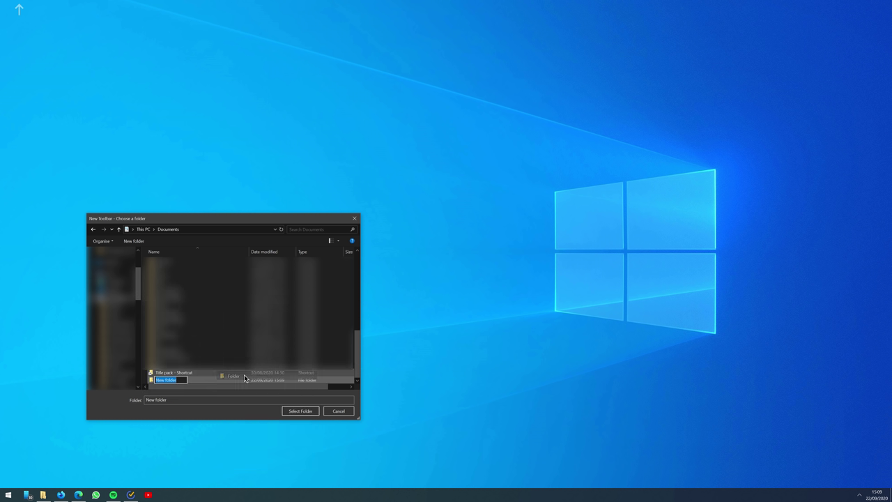
type("Center")
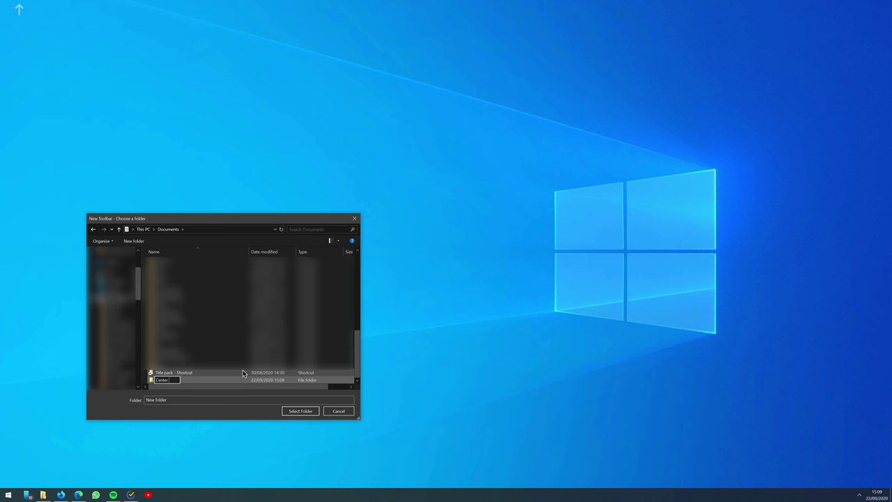
type(" Toolbar")
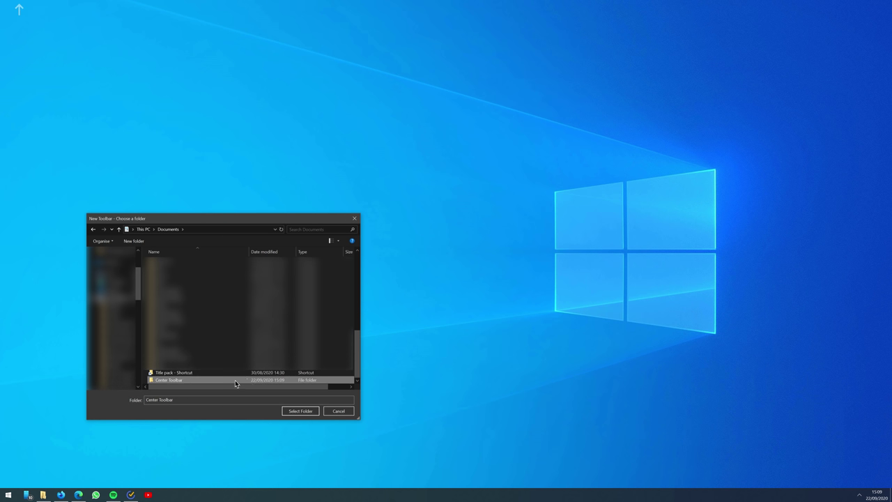
Step: Add the Center Toolbar folder as a toolbar and drag it far left to centre the pinned icons
left_click(301, 411)
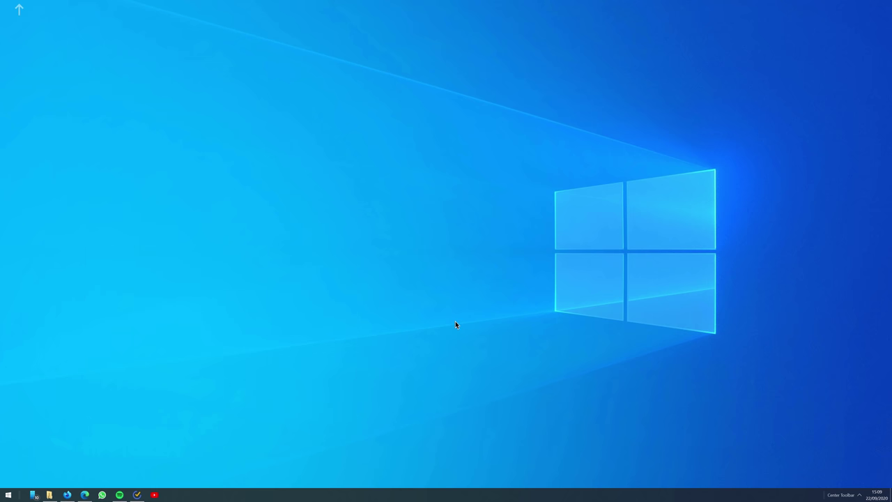
right_click(227, 495)
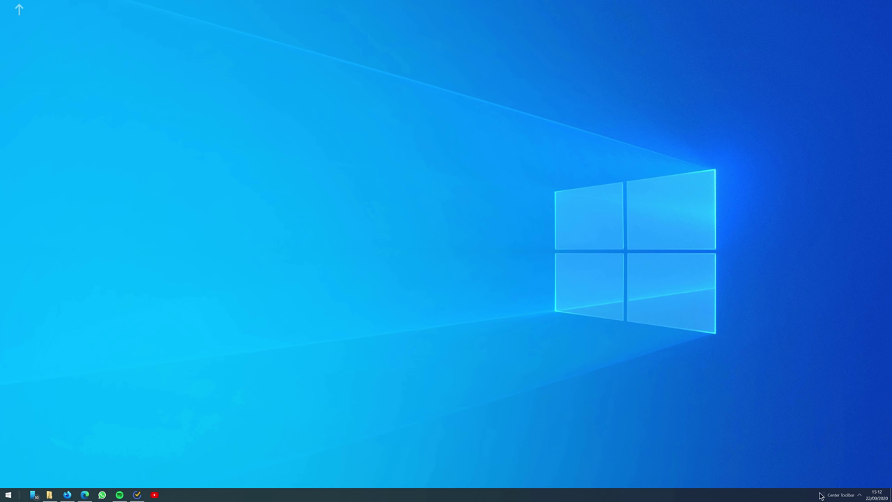
right_click(850, 497)
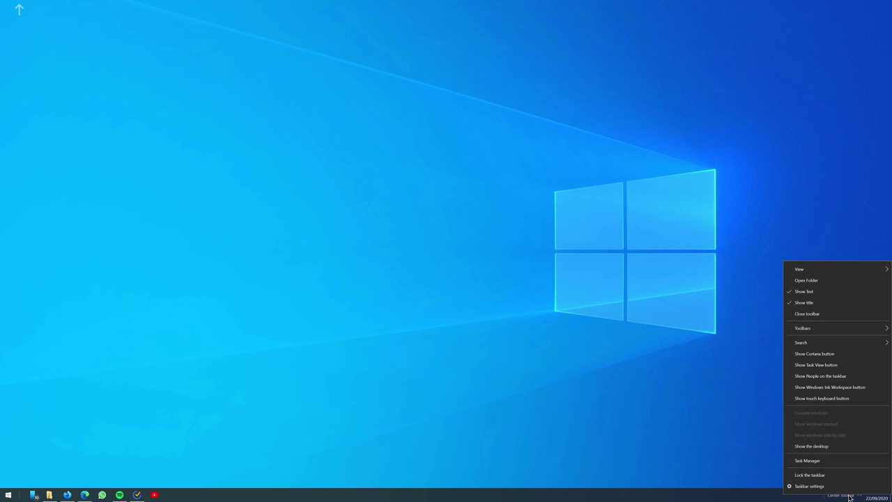
left_click(827, 498)
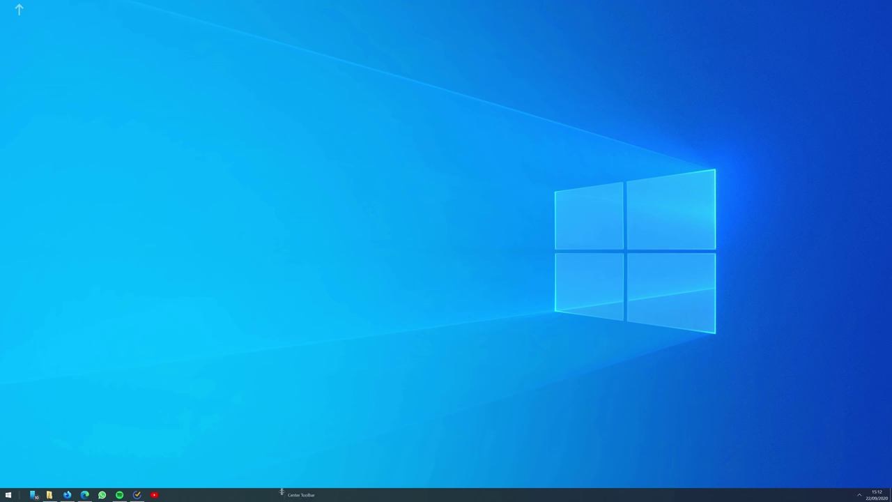
left_click_drag(194, 493, 17, 494)
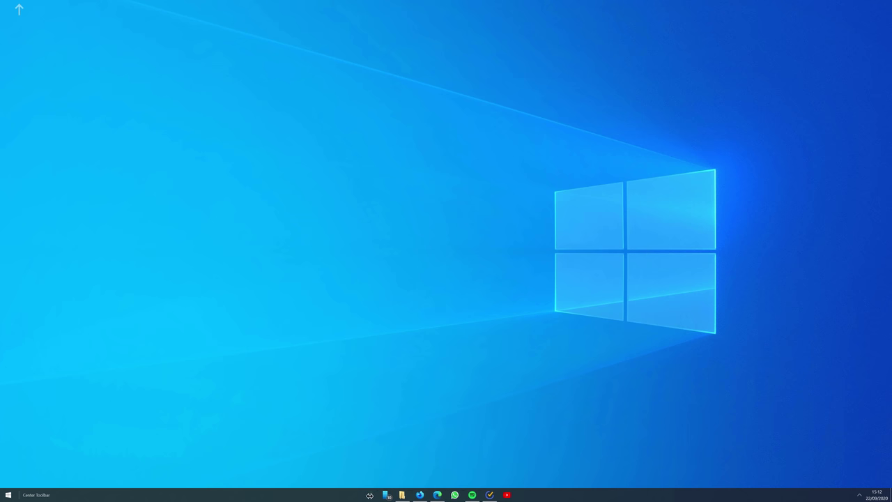
Step: Uncheck Show title on Center Toolbar and lock the taskbar
right_click(37, 495)
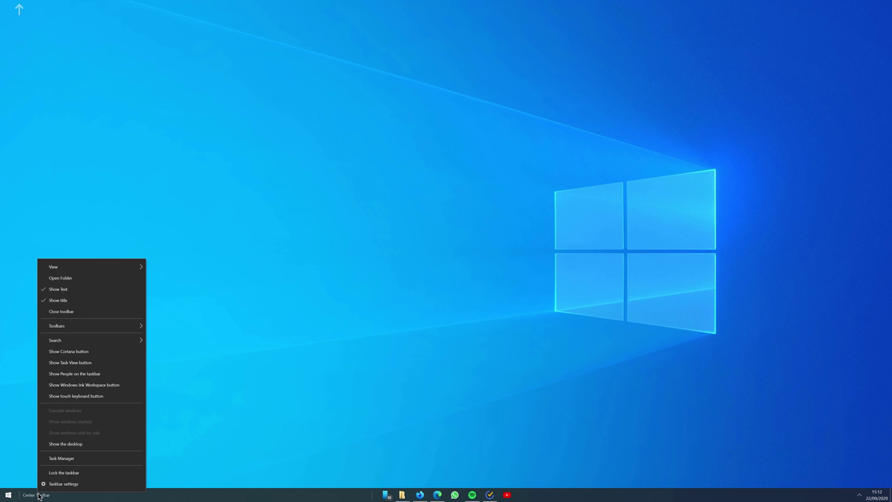
left_click(60, 300)
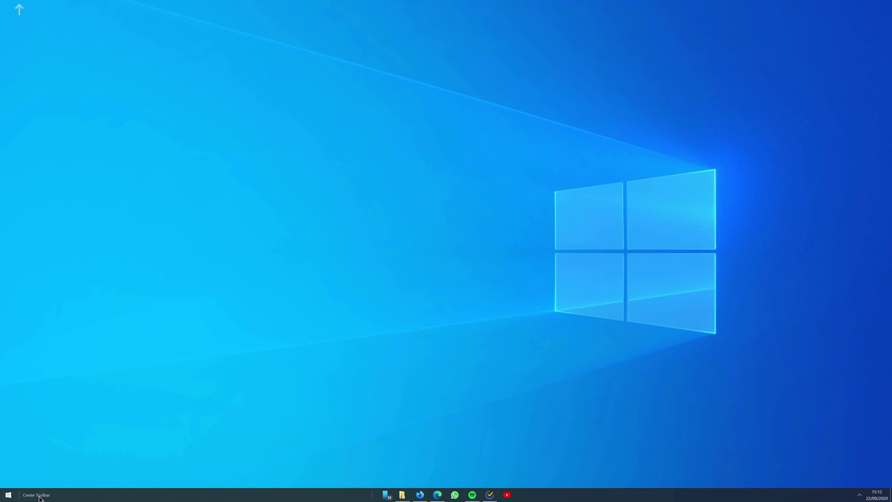
right_click(40, 498)
left_click(67, 302)
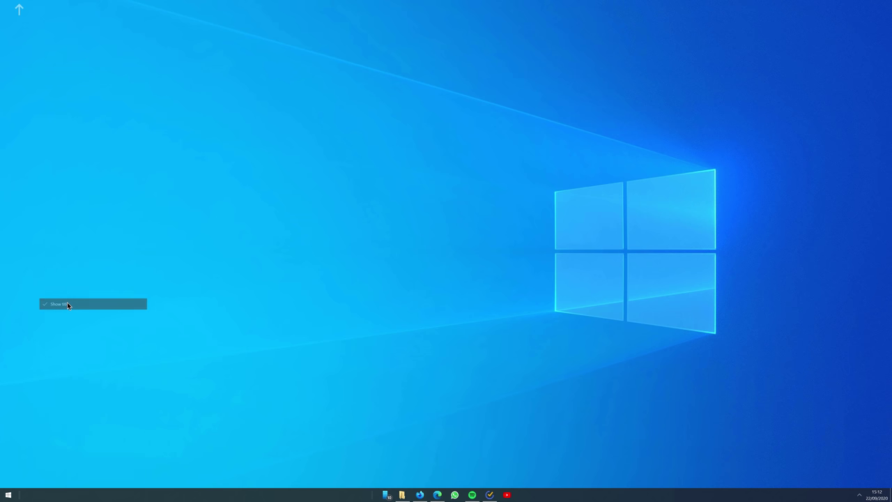
right_click(353, 499)
left_click(384, 483)
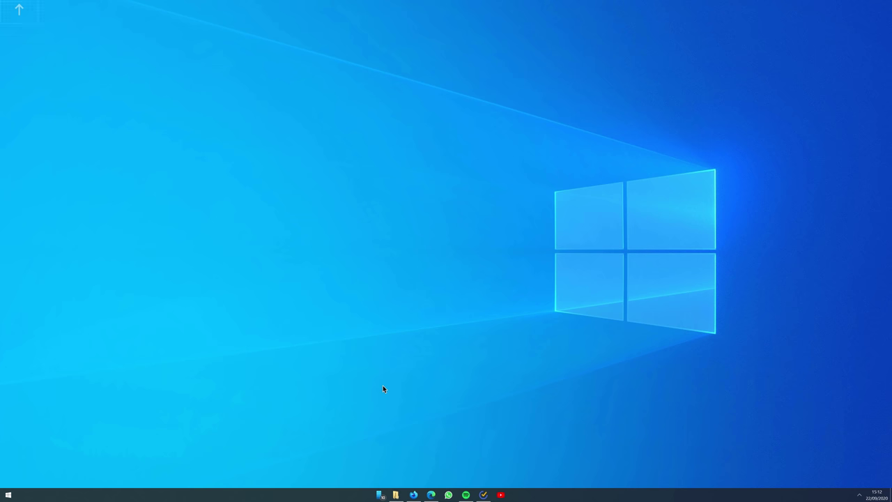
Step: Briefly open the system tools quick menu and the Start menu, then close them
right_click(243, 495)
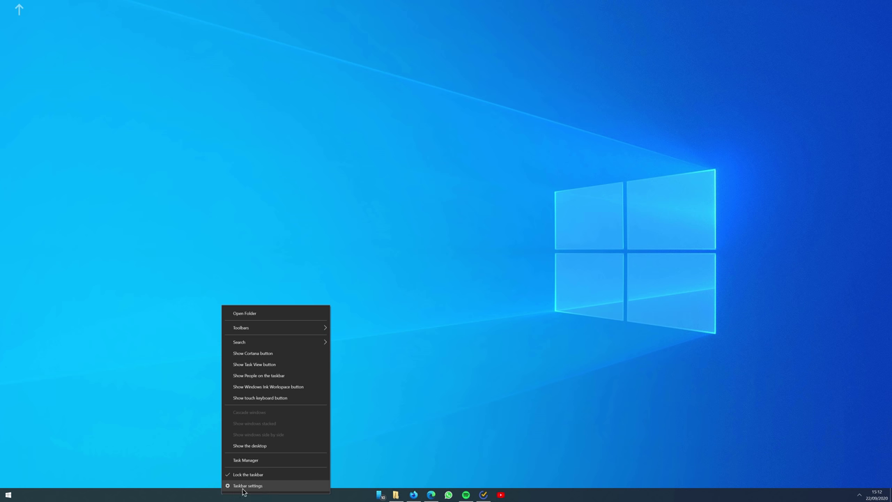
right_click(9, 495)
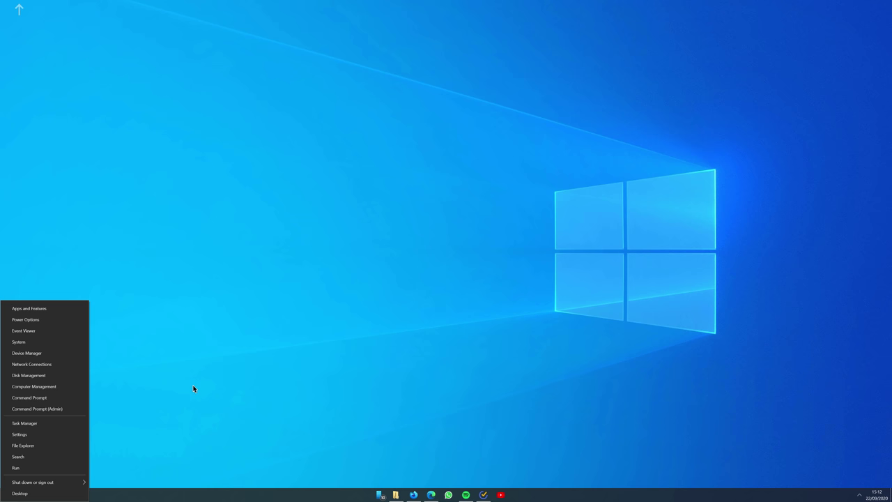
key("Escape")
key("super")
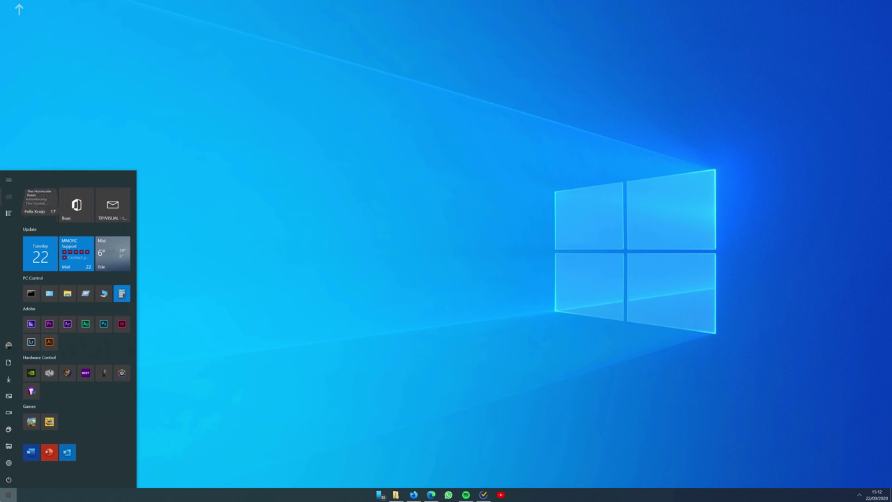
key("super")
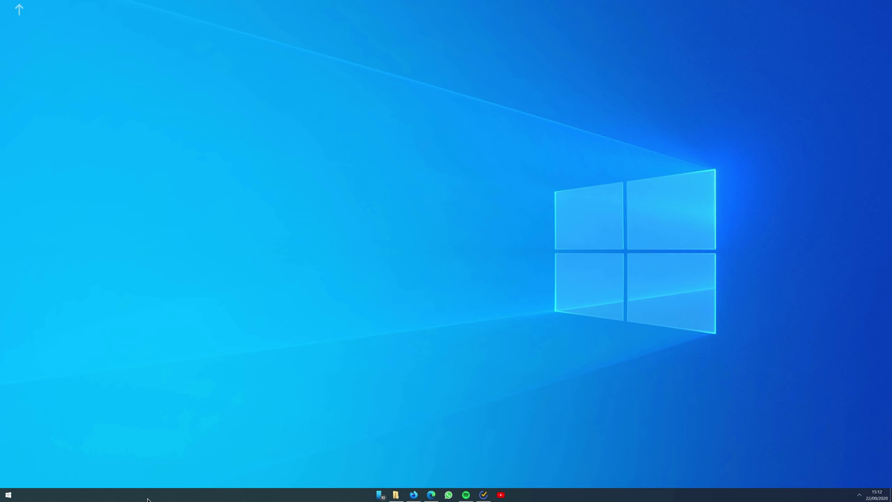
Step: Open Taskbar settings and go to the Start personalisation page
right_click(169, 500)
left_click(191, 493)
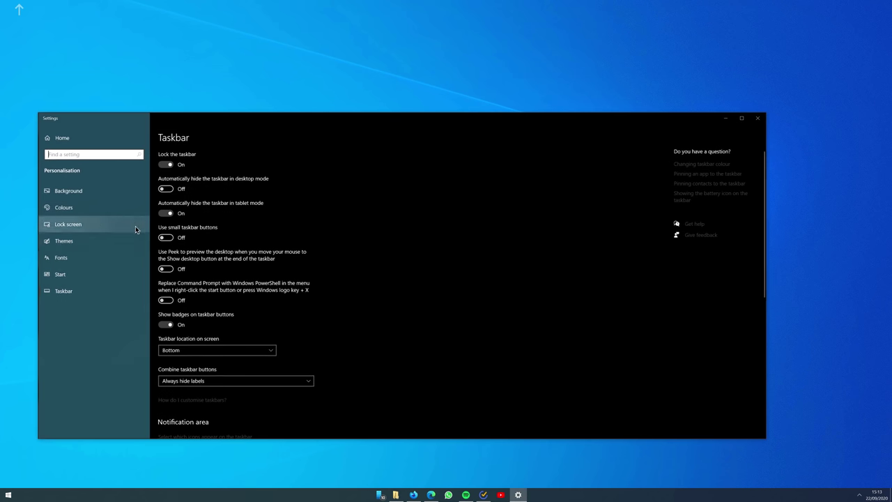
left_click(64, 275)
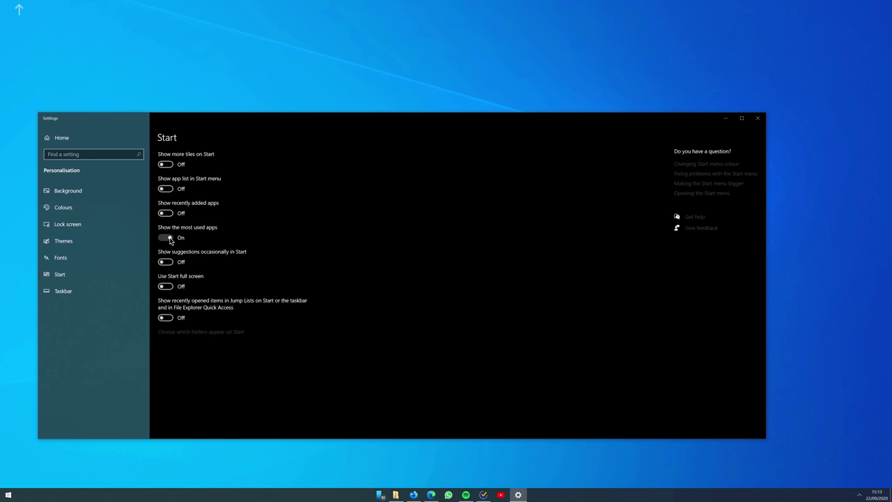
Step: Close Settings, open Start and confirm the Adobe tile group name
left_click(759, 120)
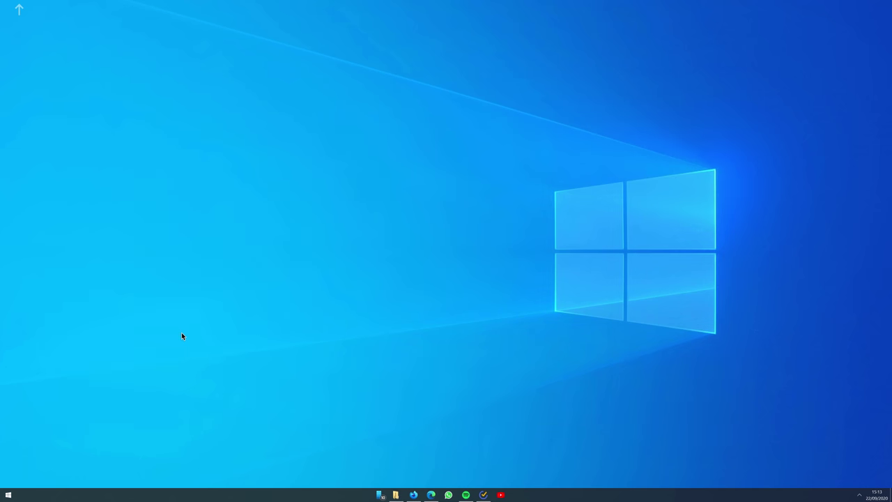
left_click(8, 494)
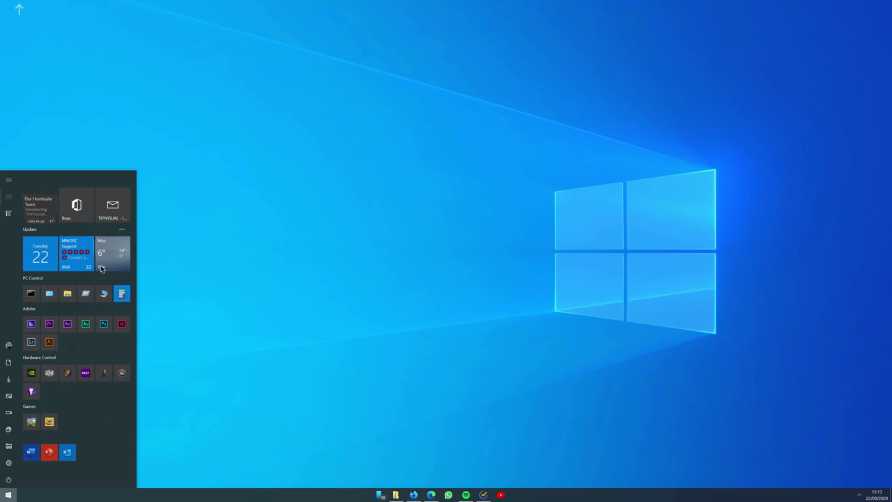
left_click(28, 311)
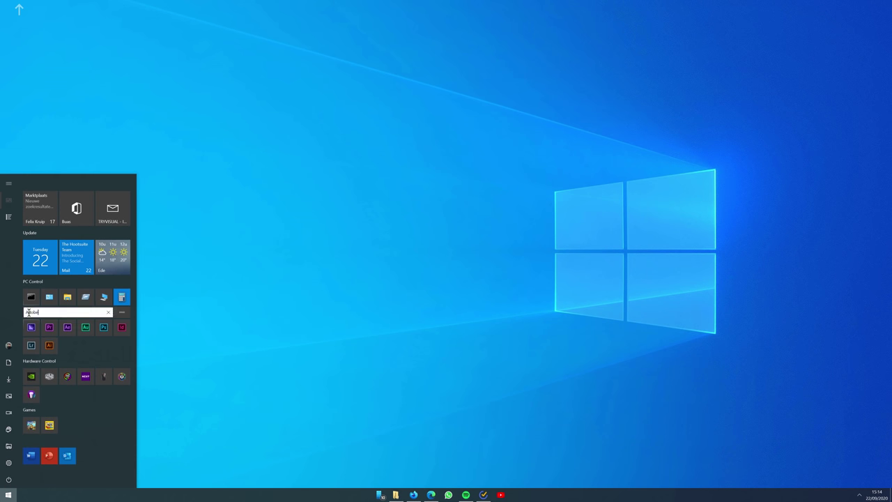
left_click(82, 352)
Step: Shorten the Start menu's tile area from the top, browse All apps, then close Start
right_click(52, 348)
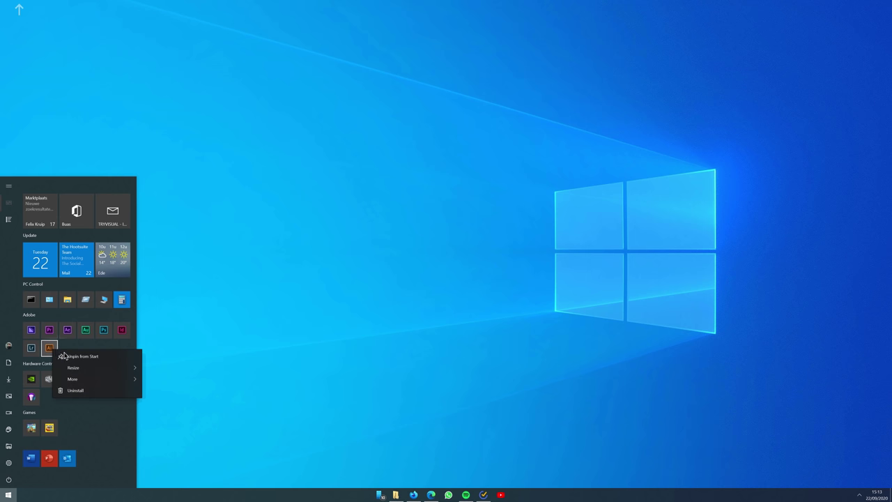
mouse_move(91, 372)
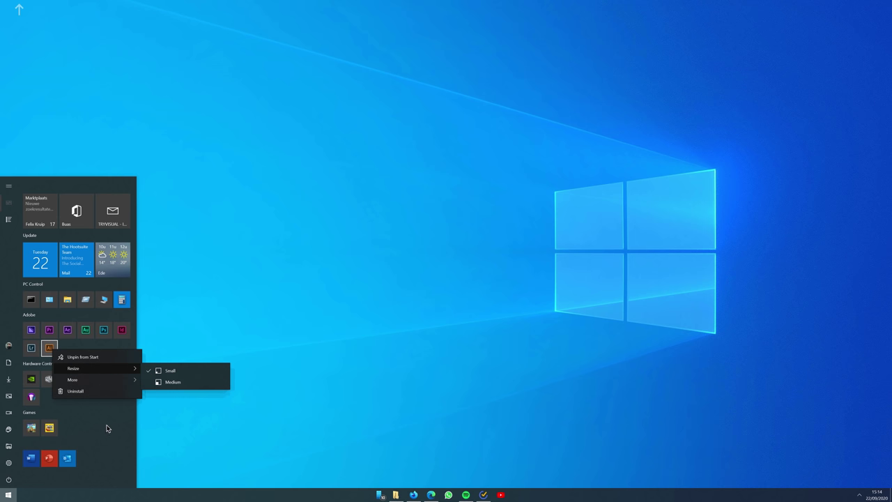
mouse_move(137, 391)
left_mouse_down()
mouse_move(303, 390)
mouse_move(137, 391)
left_mouse_up()
mouse_move(102, 176)
left_mouse_down()
mouse_move(97, 340)
mouse_move(98, 151)
mouse_move(98, 174)
left_mouse_up()
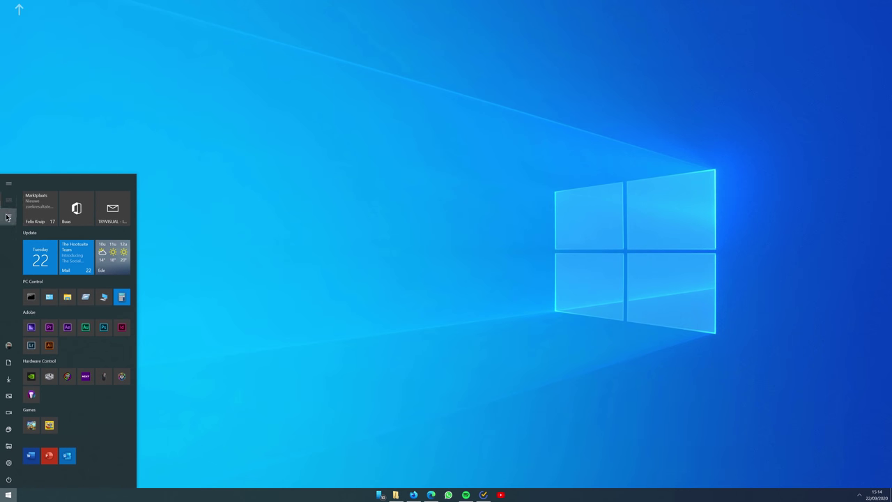
left_click(7, 218)
scroll(98, 315, "down", 3)
scroll(97, 318, "up", 1)
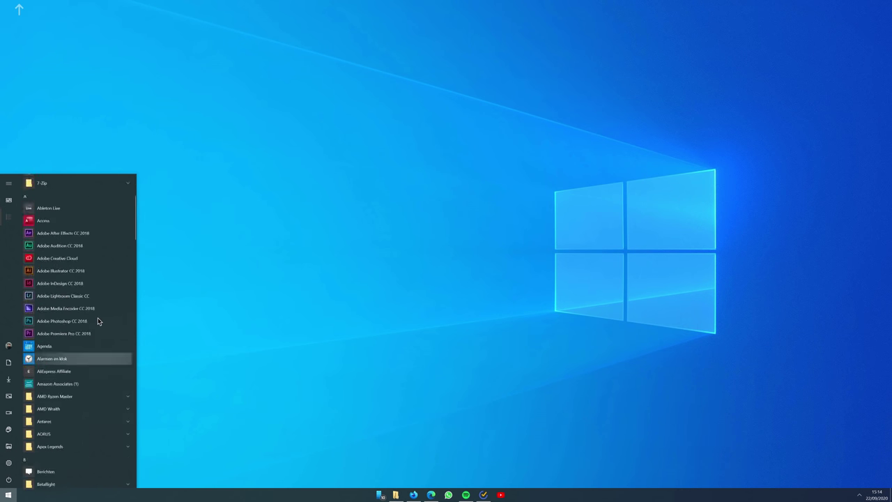
scroll(98, 317, "up", 2)
left_click(278, 367)
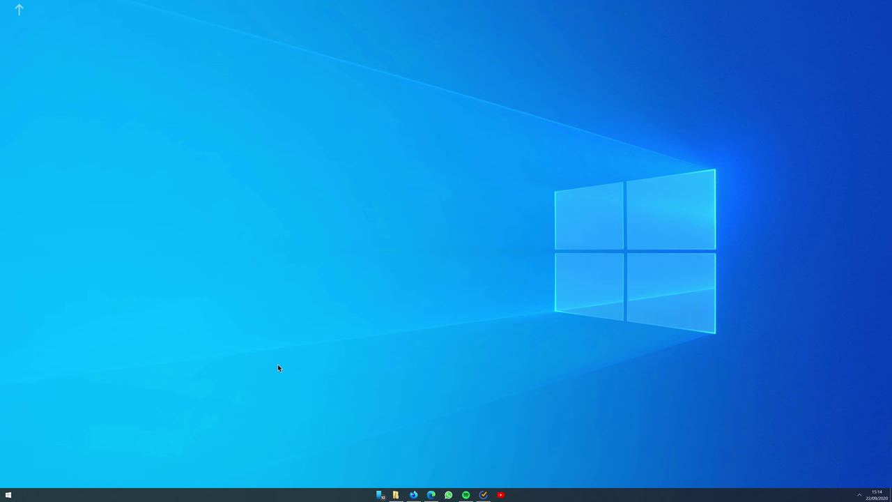
Step: Search the Microsoft Store for 'translu' and open the TranslucentTB app page
left_click(517, 94)
type("tra")
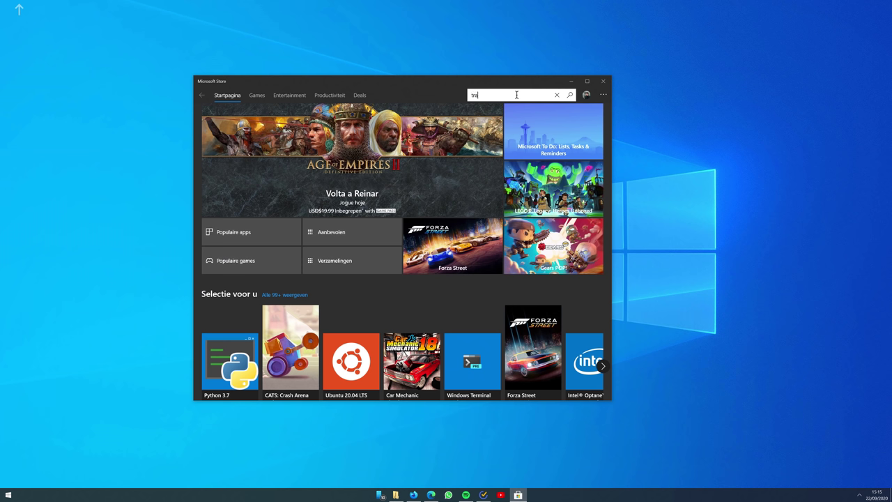
type("nslucent")
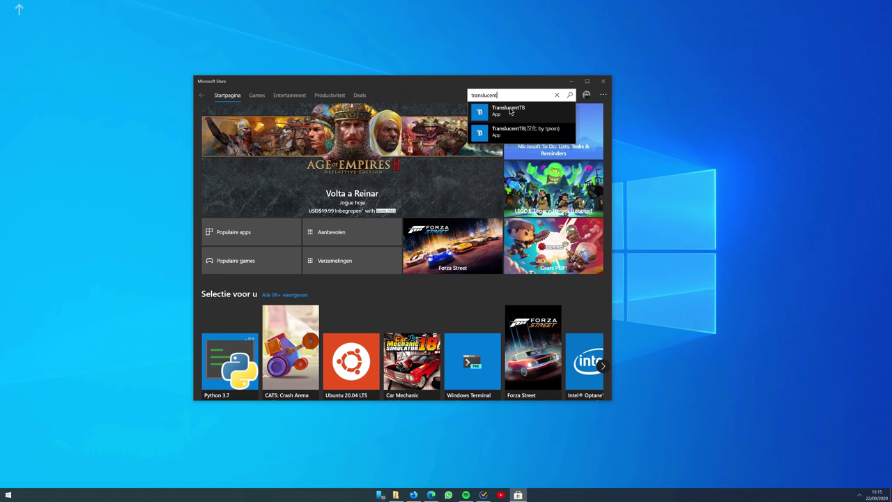
left_click(510, 111)
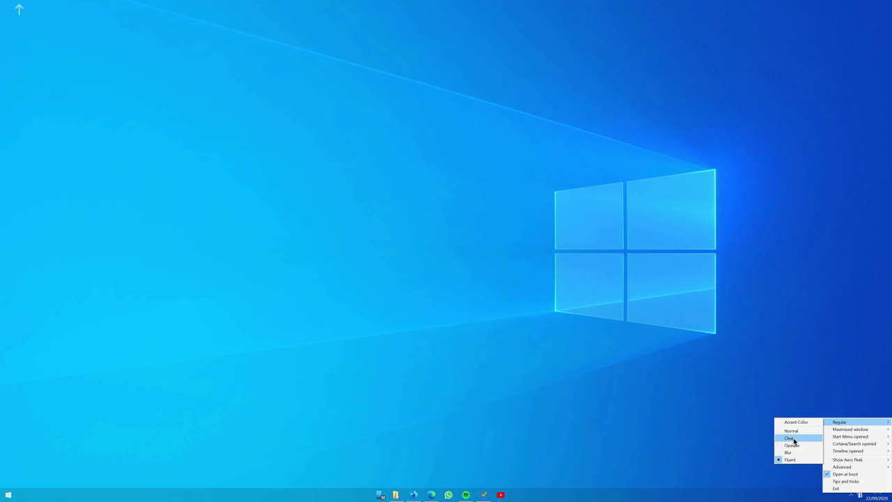
Step: Set TranslucentTB's regular taskbar style to Clear and bring up the Maximised window options
left_click(796, 439)
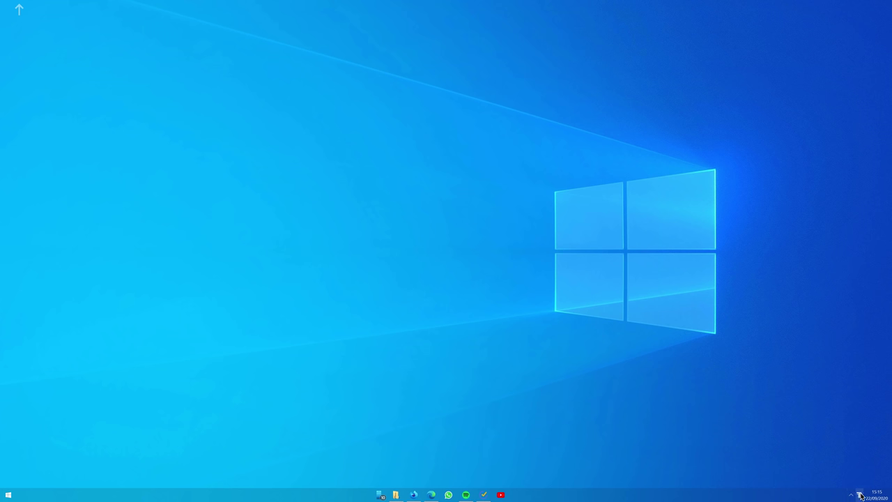
right_click(861, 495)
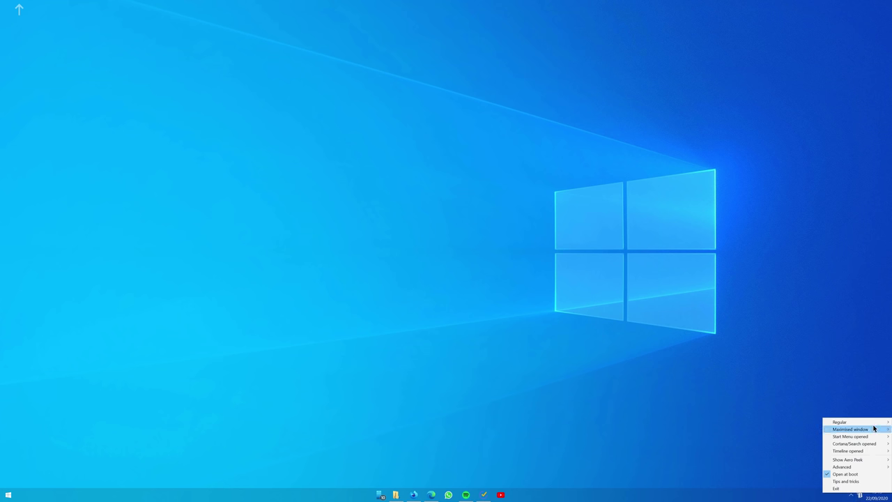
mouse_move(871, 429)
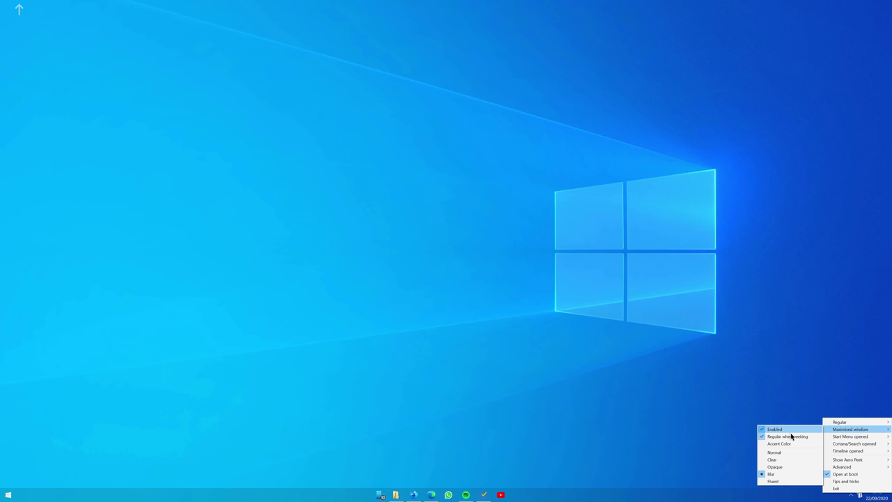
Step: Open Wallpaper Engine's Steam store page and view the second, synthwave and first previews
mouse_move(846, 438)
left_click(793, 454)
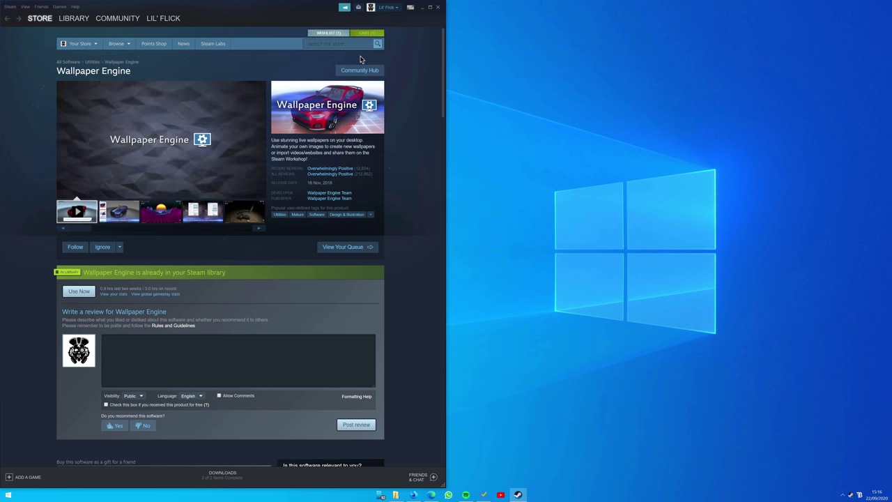
left_click(122, 212)
left_click(148, 211)
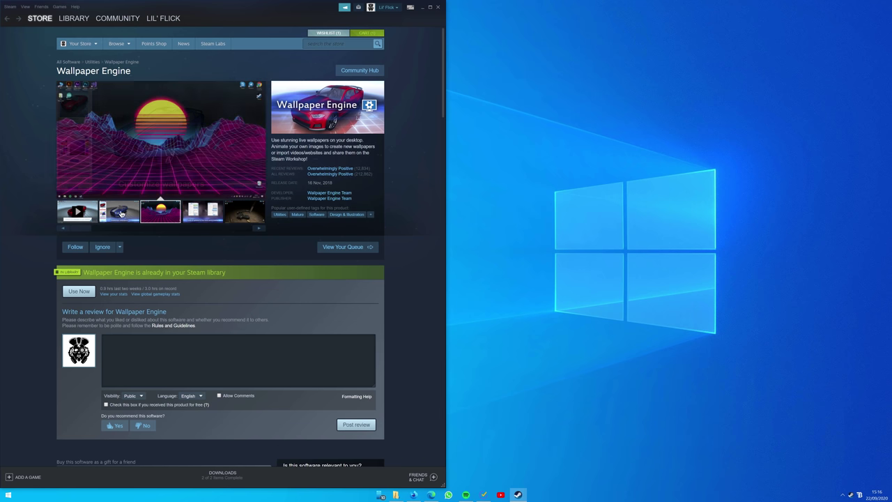
left_click(71, 212)
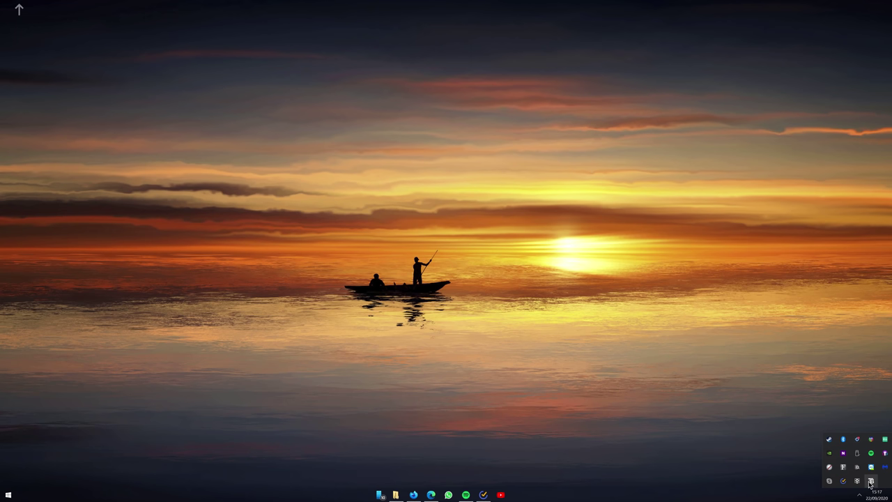
Step: From Wallpaper Engine's tray menu, try Sakura, then apply Snow's Fluid Simulation
right_click(864, 480)
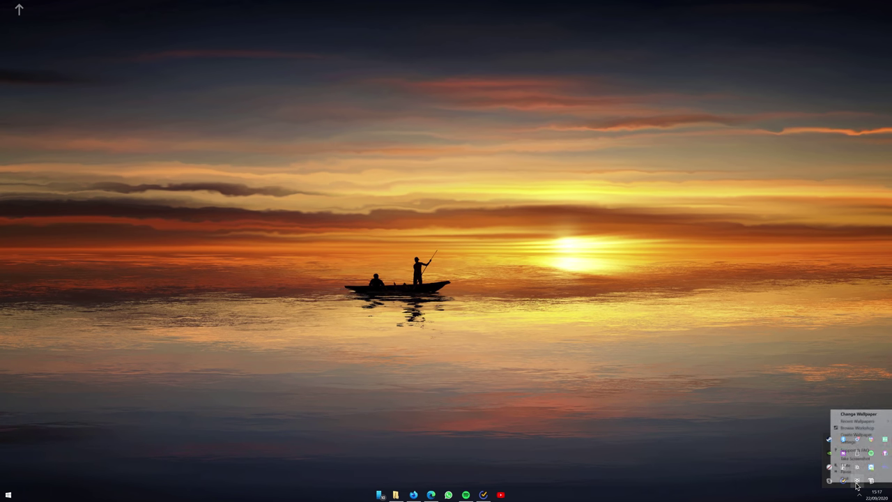
left_click(868, 422)
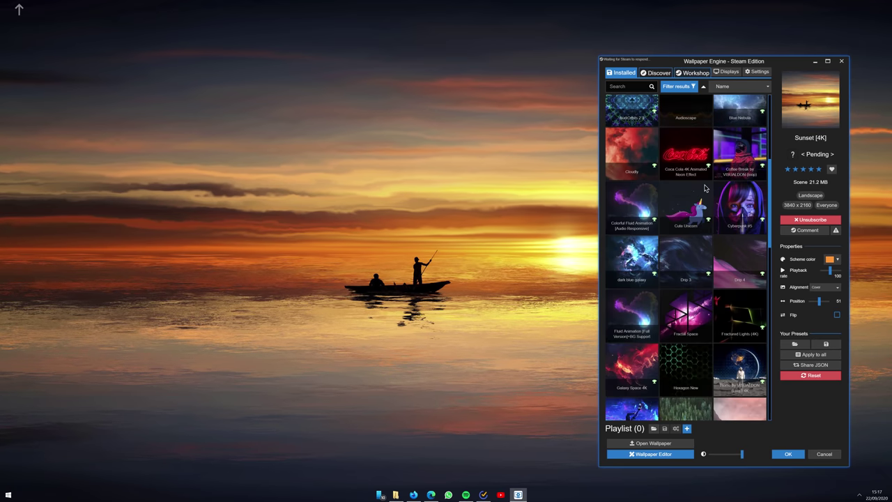
scroll(702, 224, "down", 10)
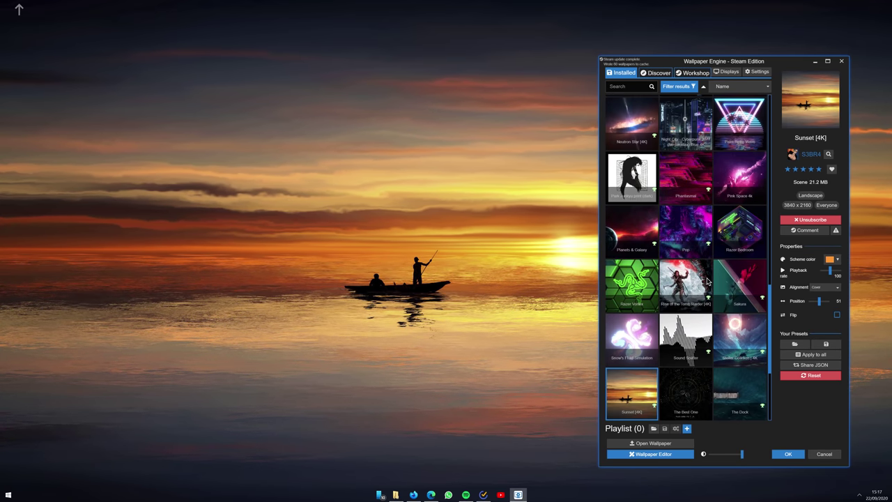
left_click(741, 281)
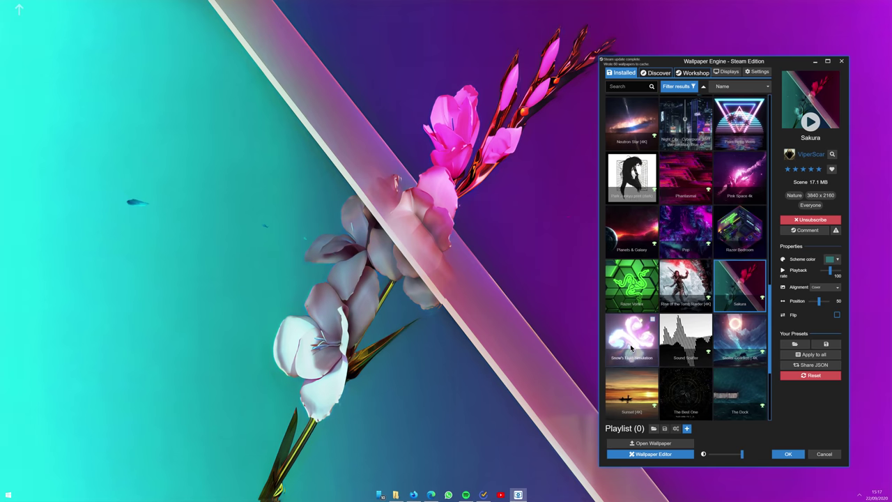
left_click(632, 340)
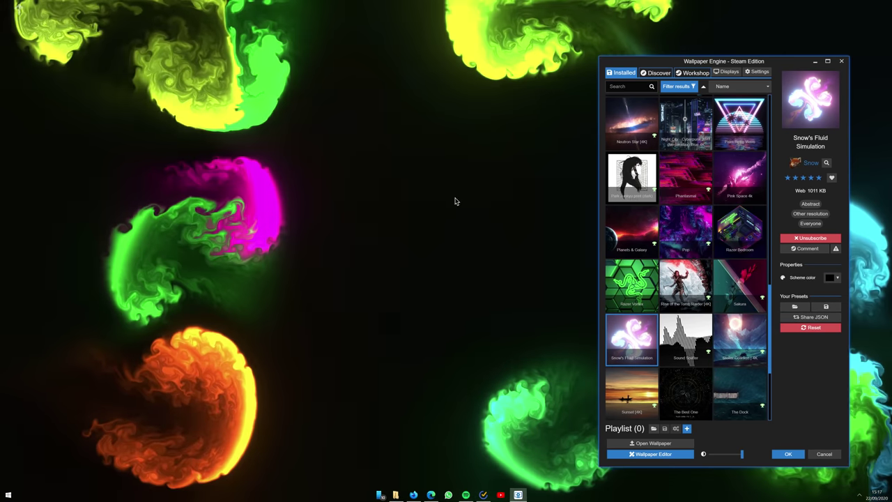